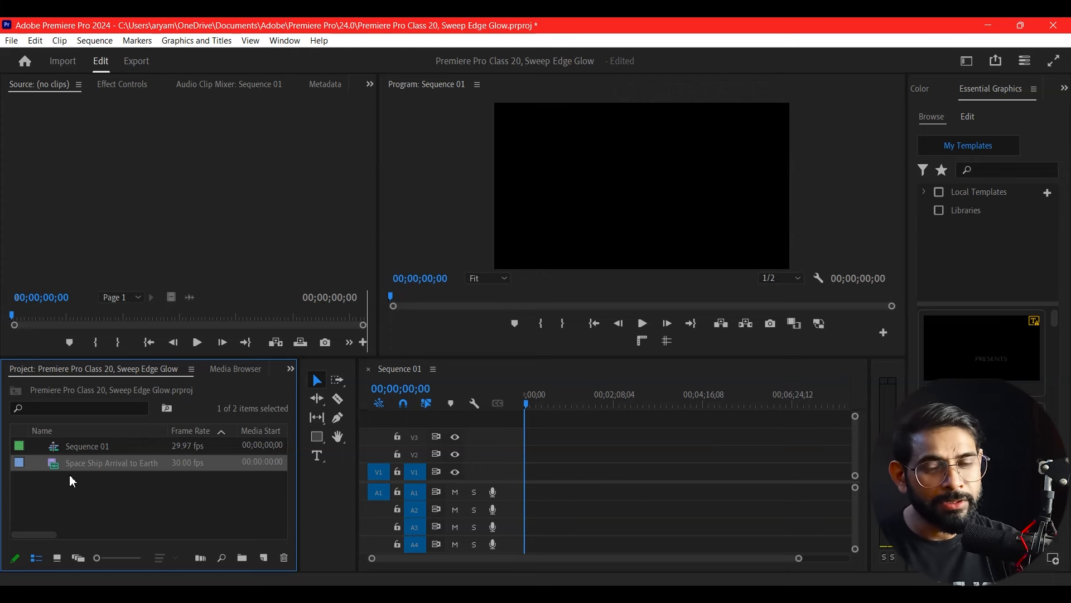
Step: Open the spaceship footage for preview and mark an in point about 9 seconds in and an out point at 00:00:17:28
{"action": "double_click", "coordinate": [59, 462]}
{"action": "key", "text": "space"}
{"action": "left_click_drag", "start_coordinate": [56, 317], "coordinate": [147, 335]}
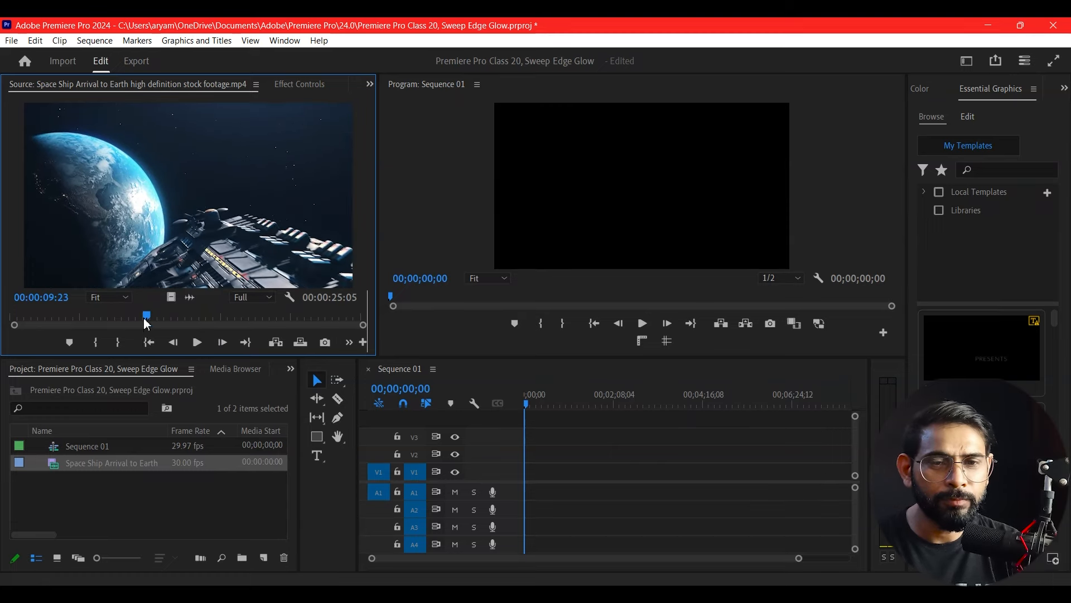
{"action": "key", "text": "space"}
{"action": "key", "text": "j"}
{"action": "key", "text": "k"}
{"action": "left_click", "coordinate": [96, 342]}
{"action": "left_click_drag", "start_coordinate": [147, 316], "coordinate": [242, 318]}
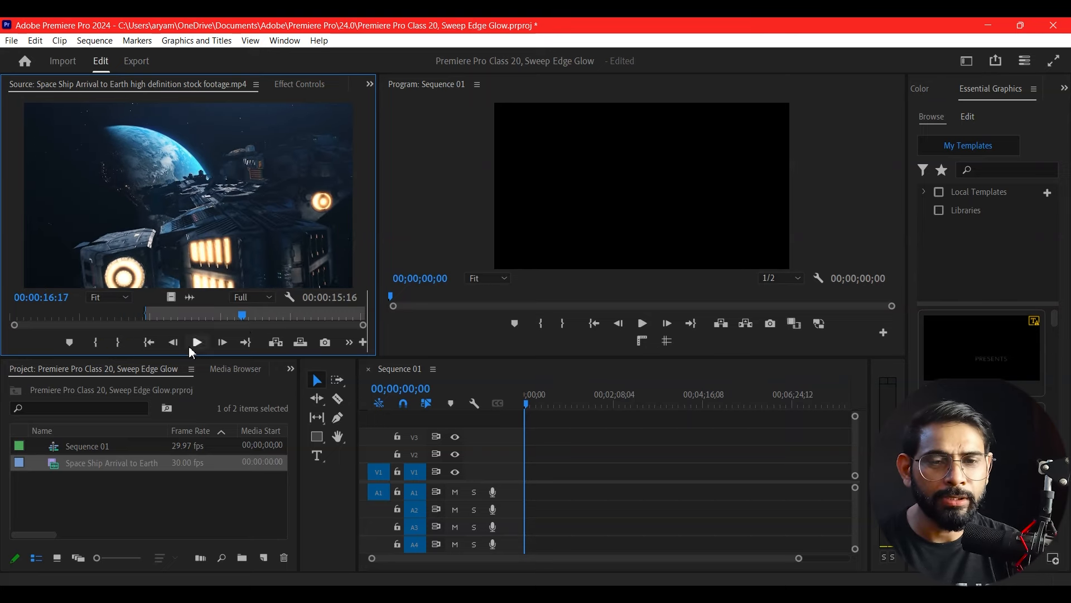
{"action": "left_click", "coordinate": [198, 342]}
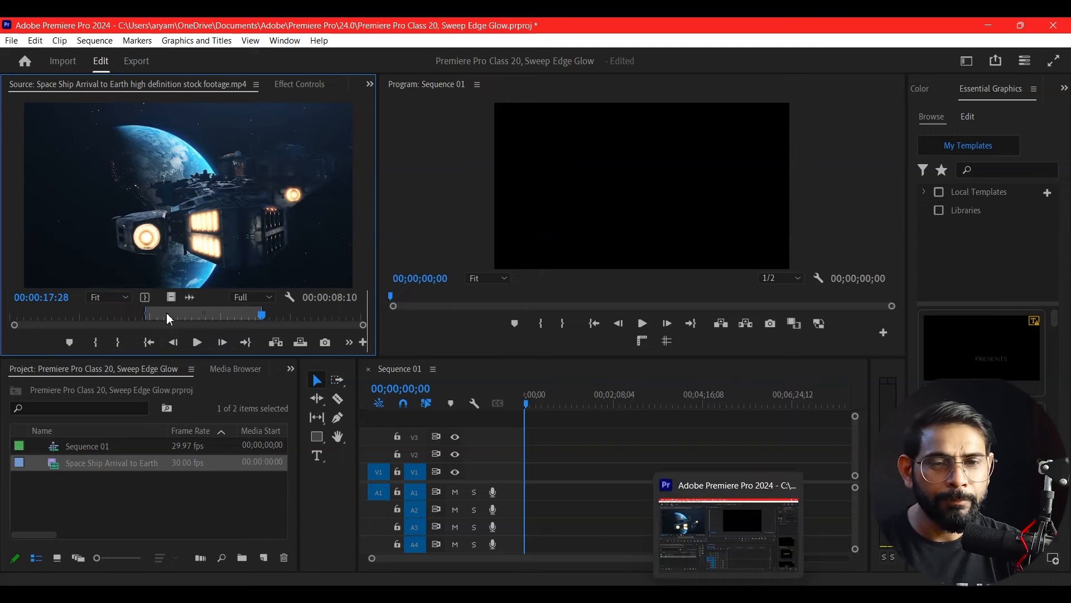
Step: Place only the video of the marked range at the start of V1, keeping the existing sequence settings, and duplicate the clip onto V2
{"action": "left_click_drag", "start_coordinate": [169, 295], "coordinate": [527, 472]}
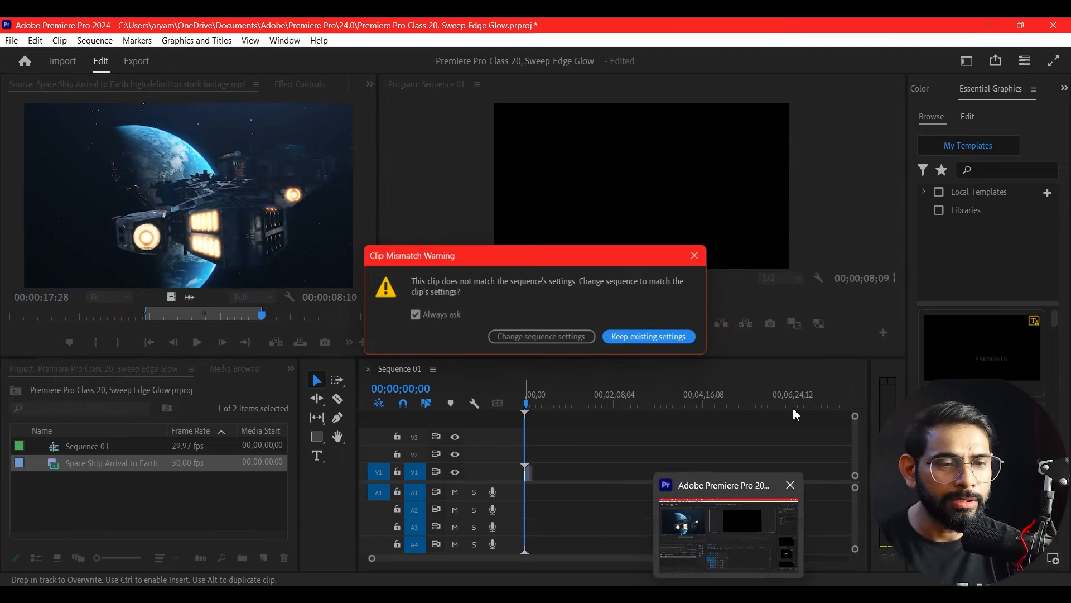
{"action": "left_click", "coordinate": [654, 337]}
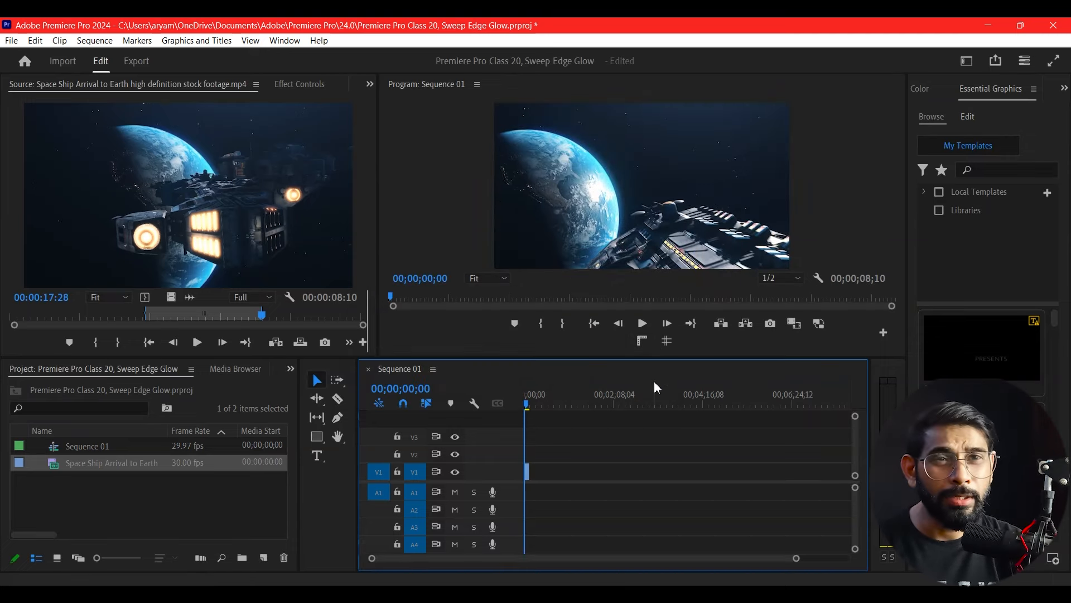
{"action": "key", "text": "equal"}
{"action": "key", "text": "equal"}
{"action": "key", "text": "equal"}
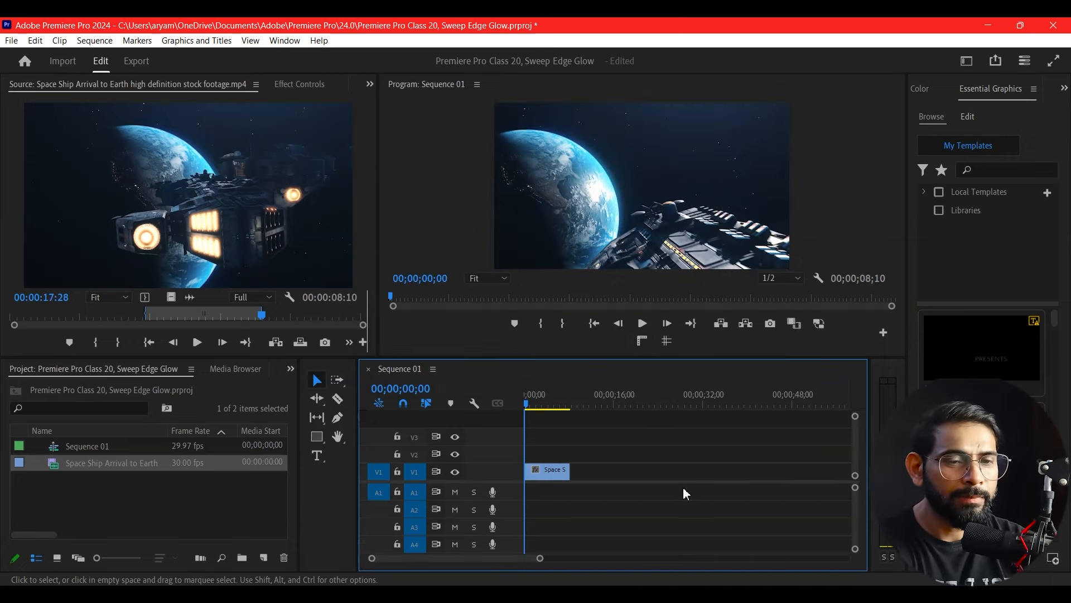
{"action": "key", "text": "equal"}
{"action": "key", "text": "equal"}
{"action": "key", "text": "equal"}
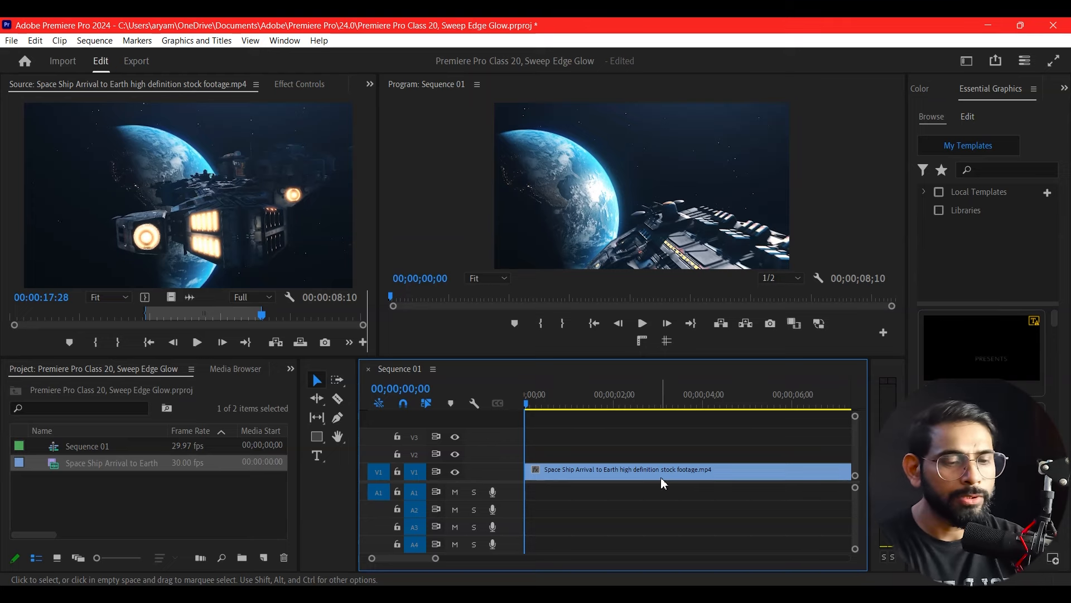
{"action": "key", "text": "minus"}
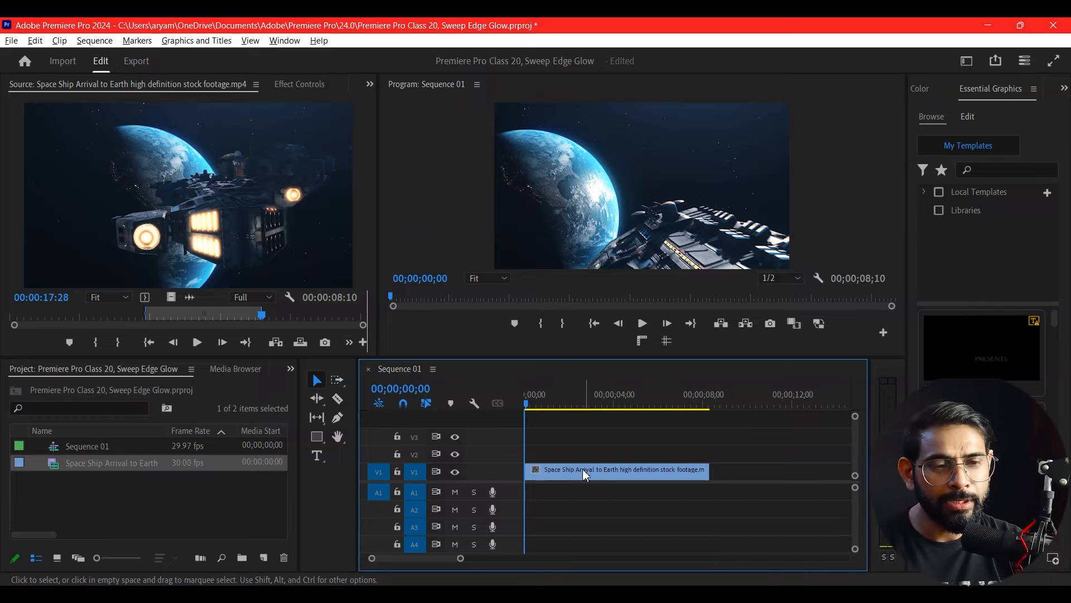
{"action": "left_click_drag", "start_coordinate": [583, 470], "coordinate": [583, 460]}
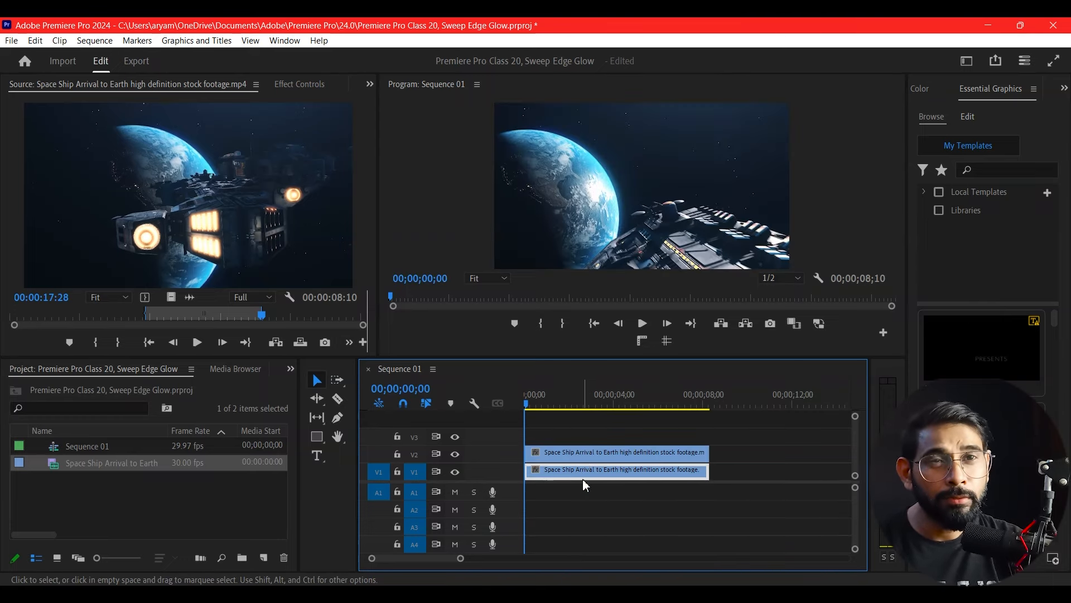
Step: Set the blend mode of the duplicate clip on V2 to Screen
{"action": "mouse_move", "coordinate": [539, 405]}
{"action": "left_mouse_down"}
{"action": "mouse_move", "coordinate": [569, 404]}
{"action": "mouse_move", "coordinate": [559, 404]}
{"action": "left_mouse_up"}
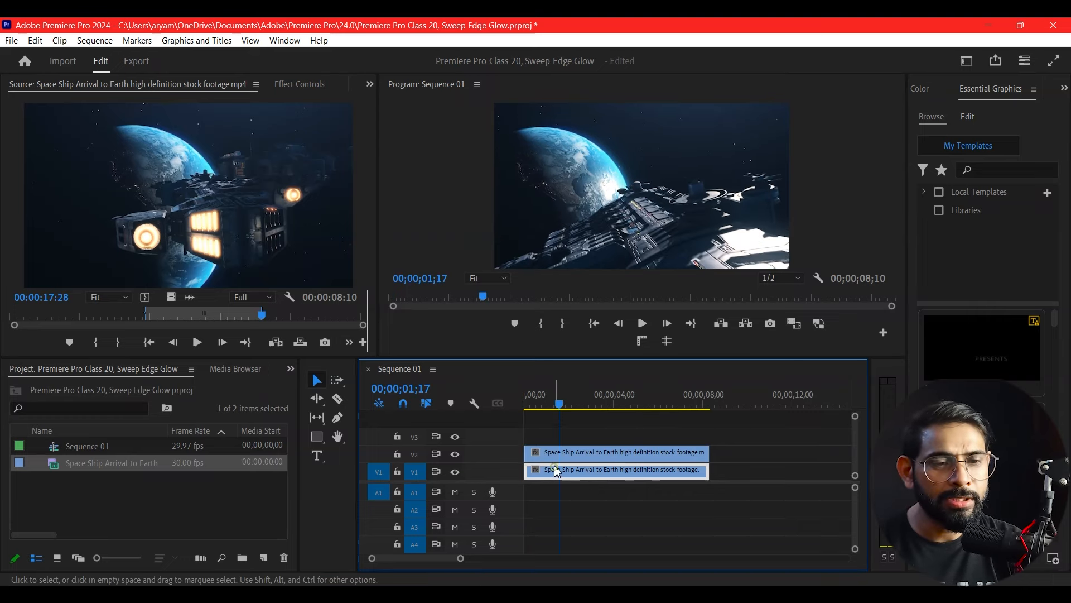
{"action": "left_click", "coordinate": [597, 452]}
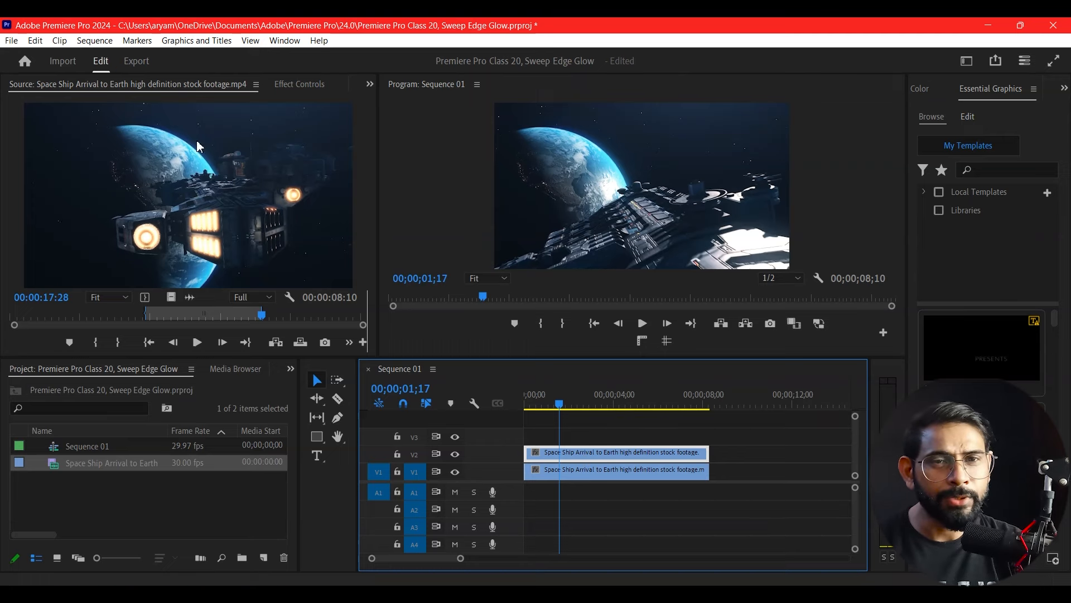
{"action": "left_click", "coordinate": [287, 86]}
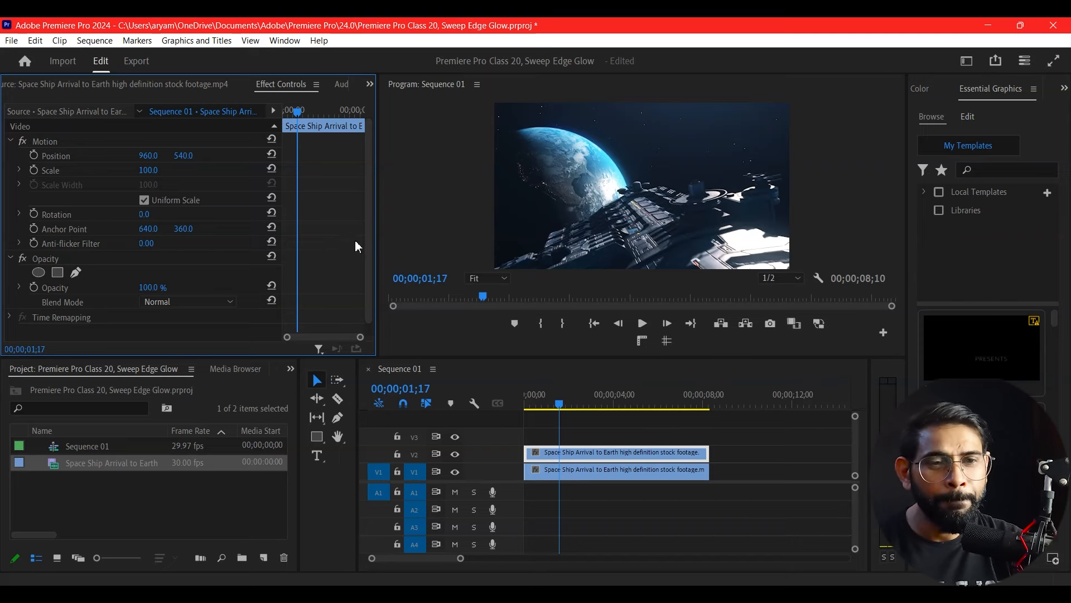
{"action": "left_click", "coordinate": [199, 302]}
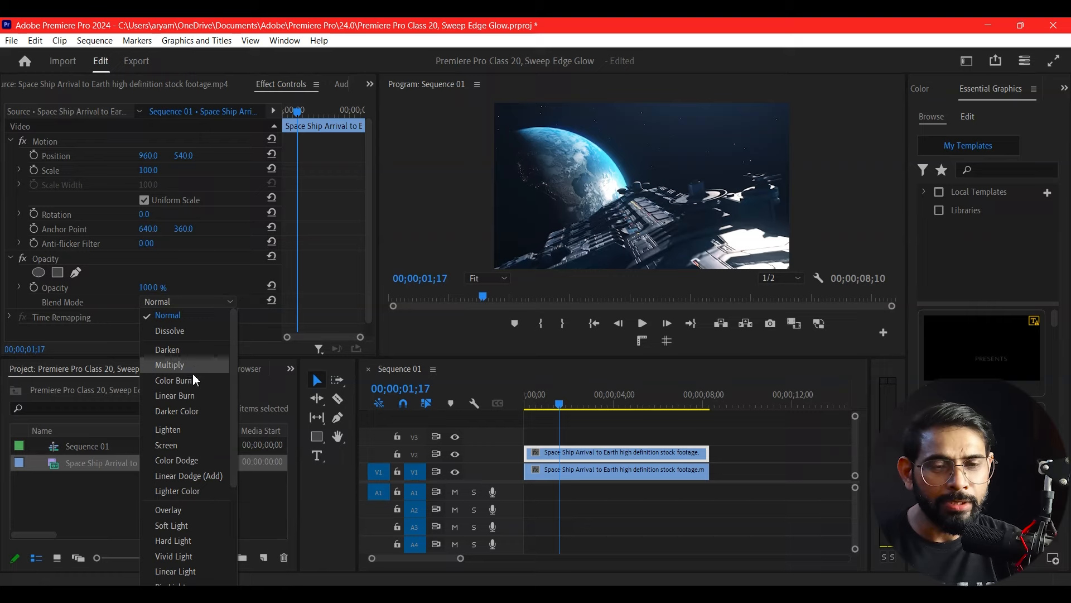
{"action": "left_click", "coordinate": [182, 444]}
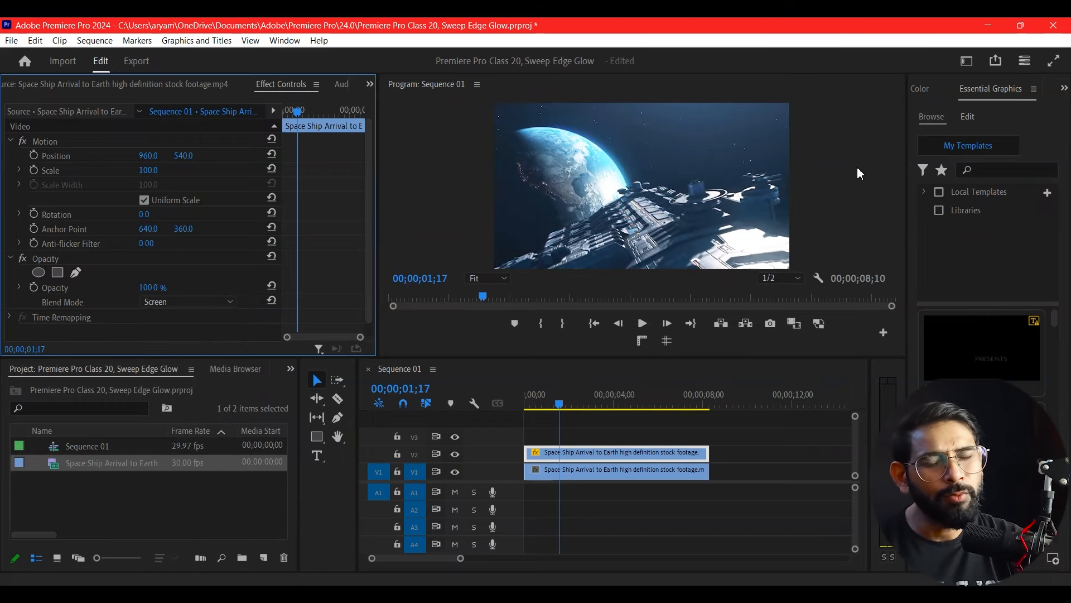
Step: Find the Extract video effect and apply it to the clip on V2
{"action": "left_click", "coordinate": [623, 451]}
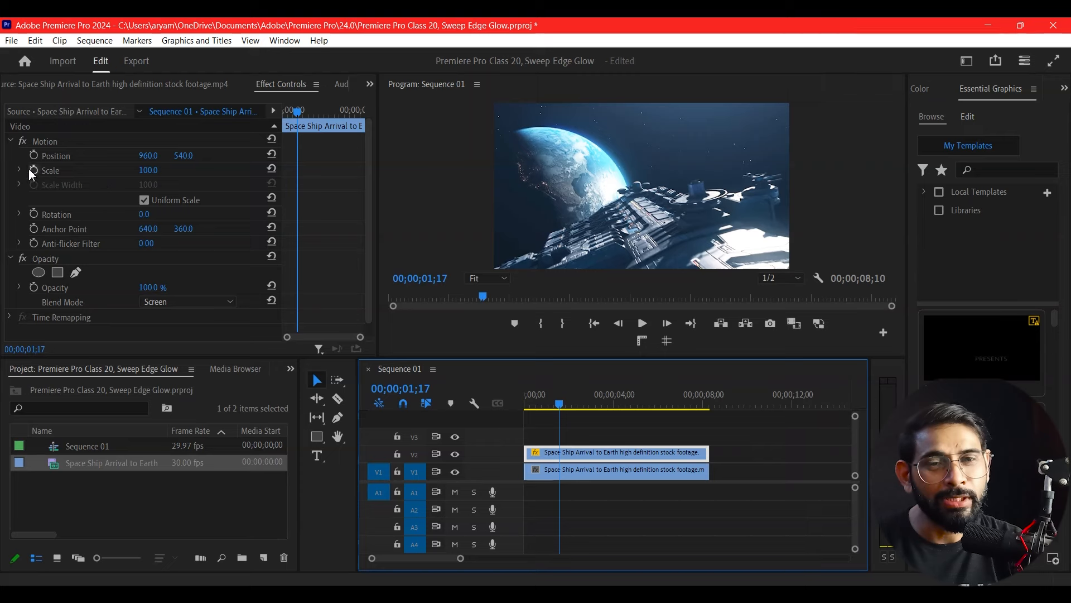
{"action": "left_click", "coordinate": [10, 141]}
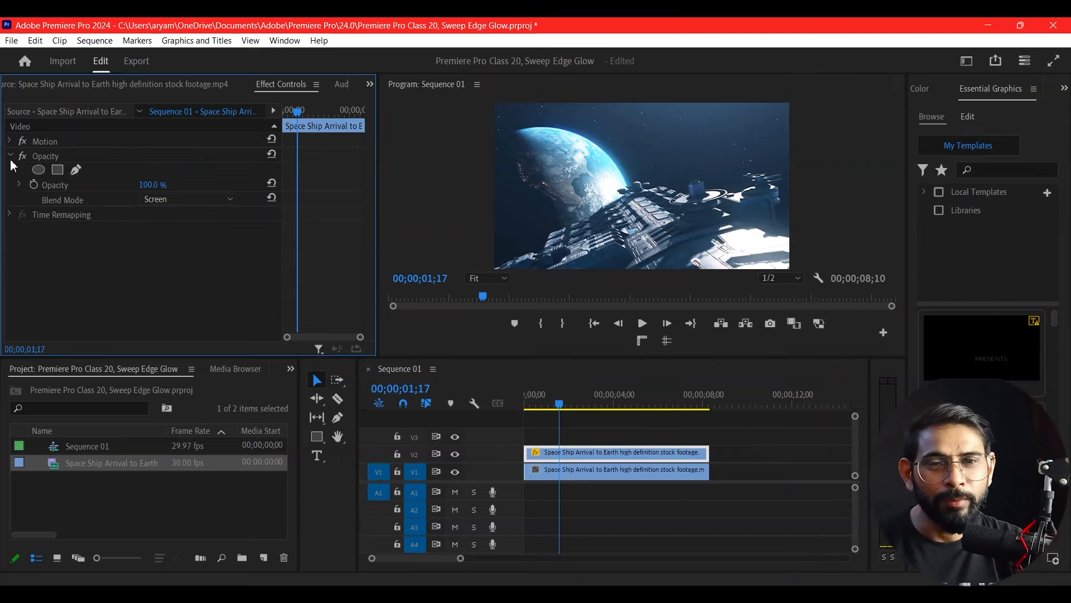
{"action": "left_click", "coordinate": [10, 156]}
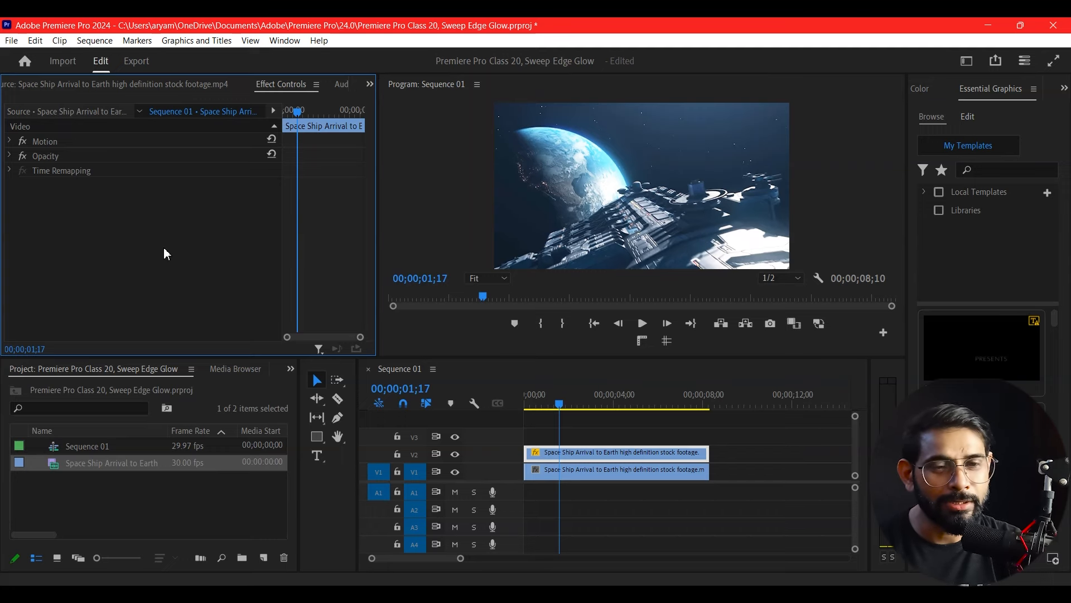
{"action": "left_click", "coordinate": [290, 376]}
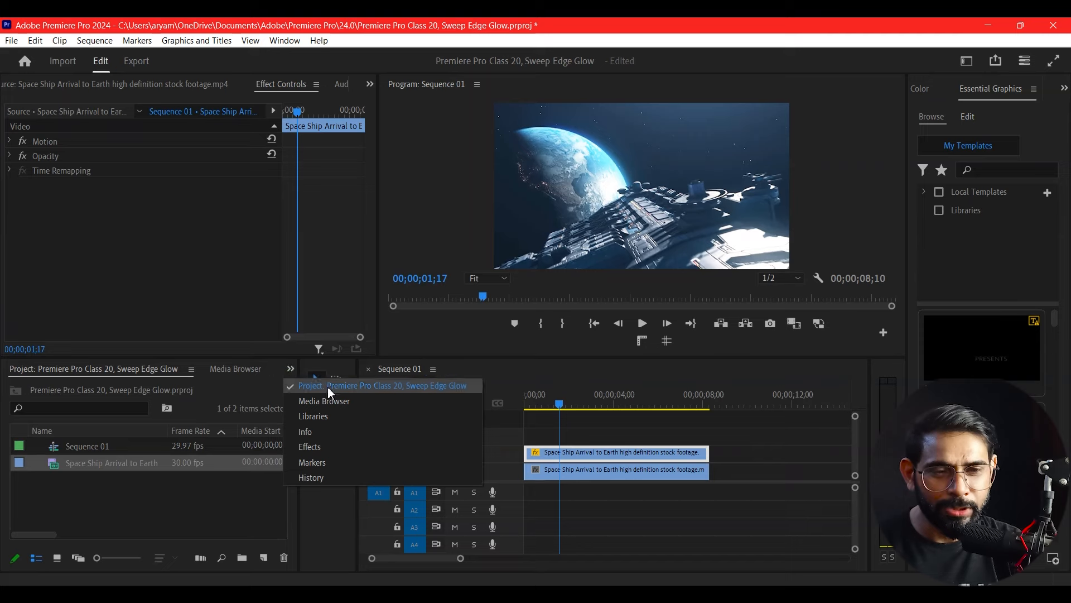
{"action": "left_click", "coordinate": [329, 446]}
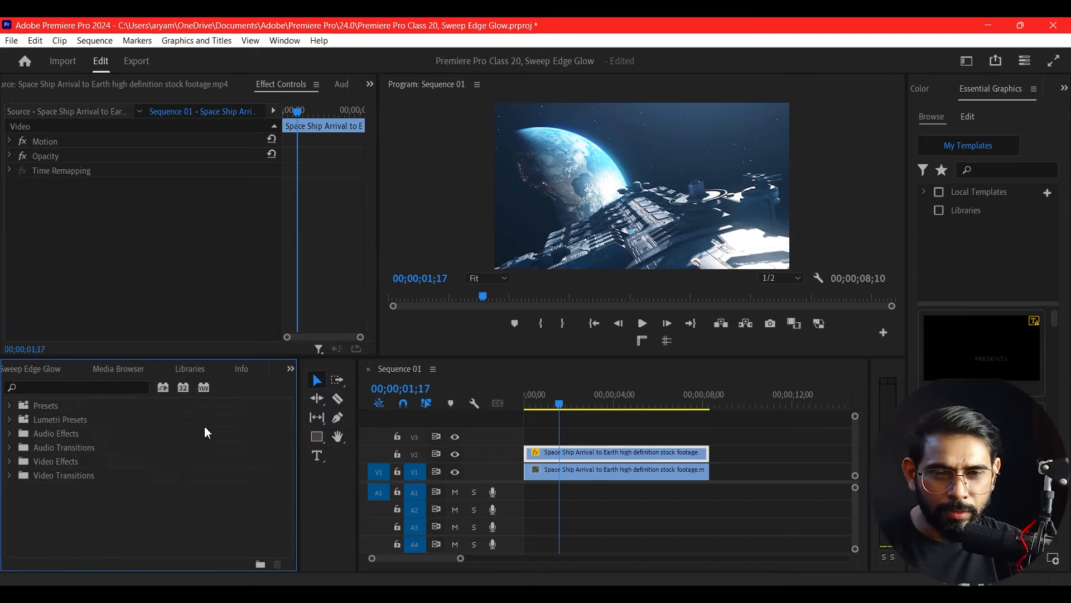
{"action": "left_click", "coordinate": [111, 388]}
{"action": "type", "text": "extract"}
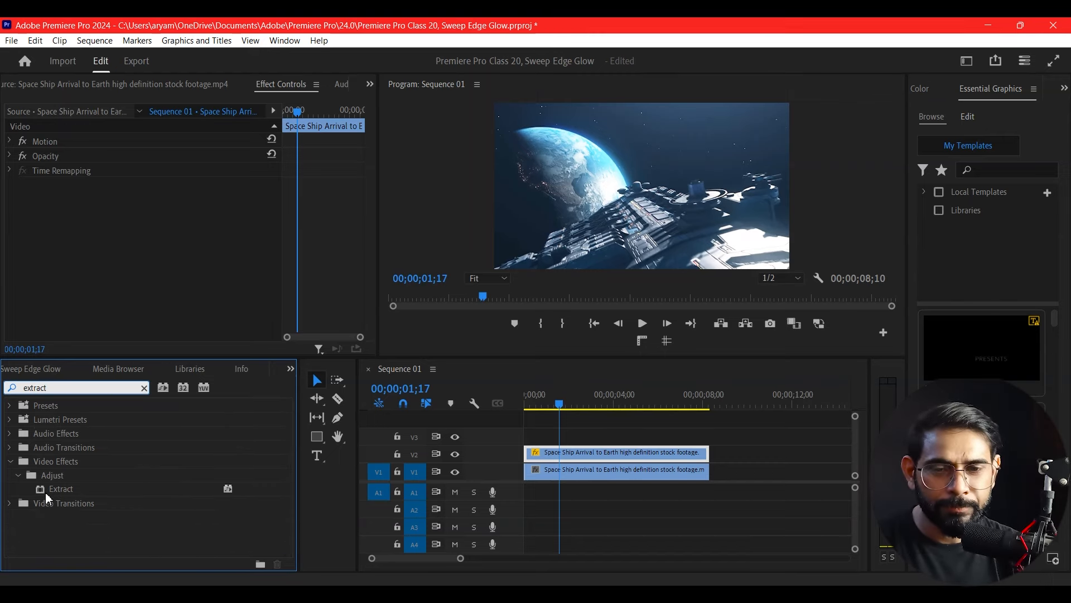
{"action": "left_click_drag", "start_coordinate": [45, 491], "coordinate": [630, 453]}
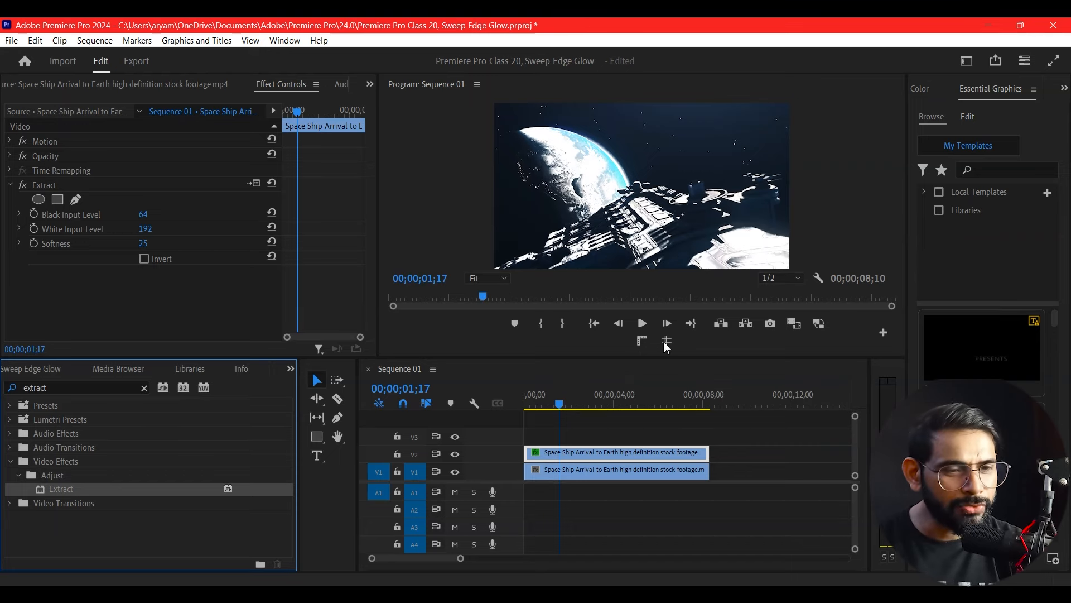
Step: Set the Extract effect's Black Input Level, White Input Level and Softness to 0
{"action": "left_click", "coordinate": [143, 216]}
{"action": "type", "text": "0"}
{"action": "key", "text": "Tab"}
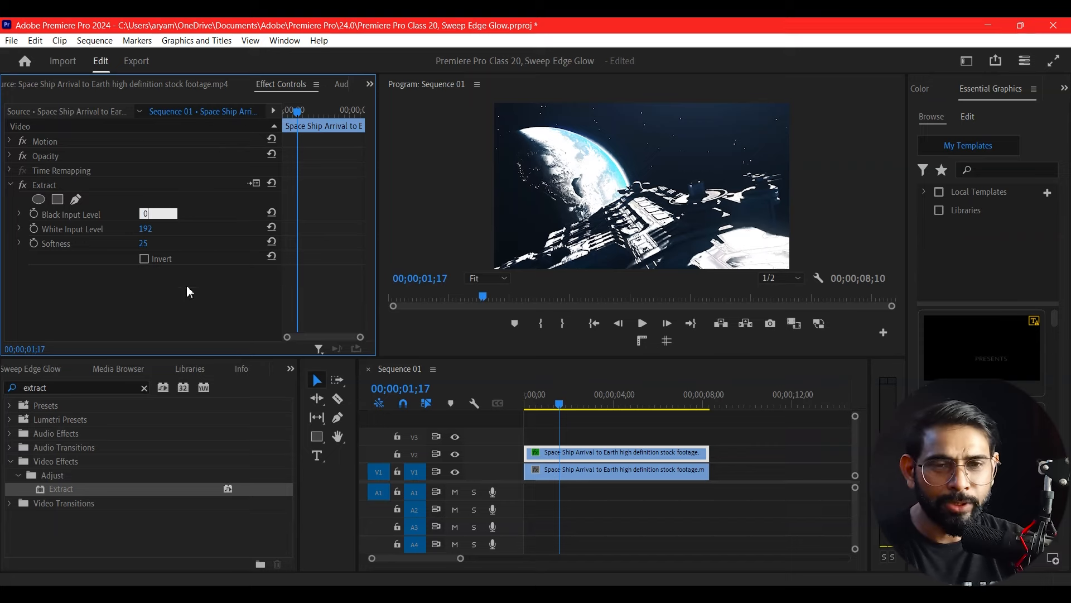
{"action": "type", "text": "0"}
{"action": "key", "text": "Tab"}
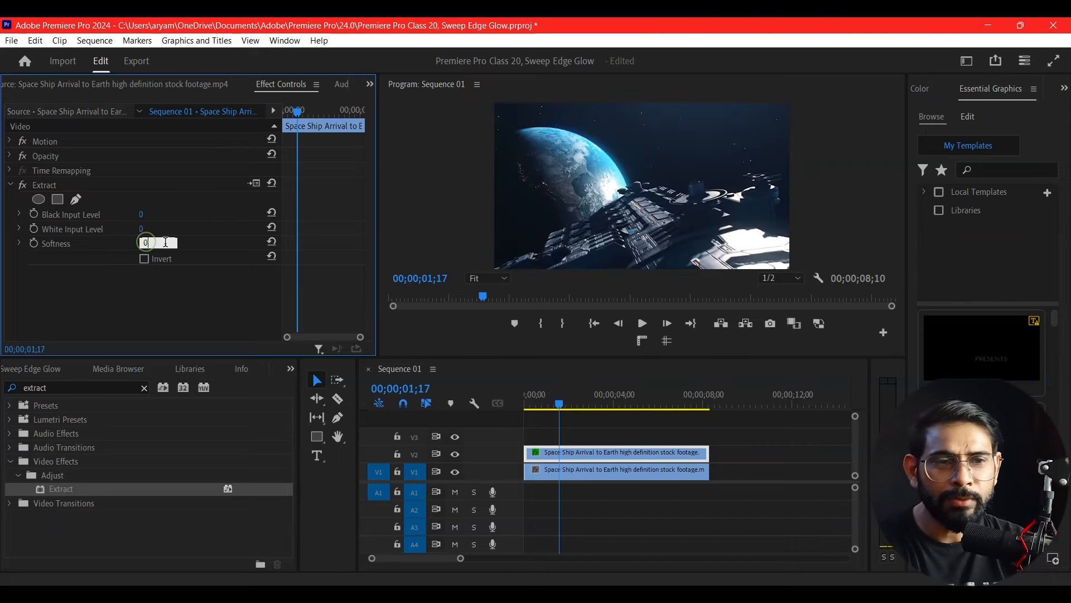
{"action": "type", "text": "0"}
{"action": "key", "text": "Return"}
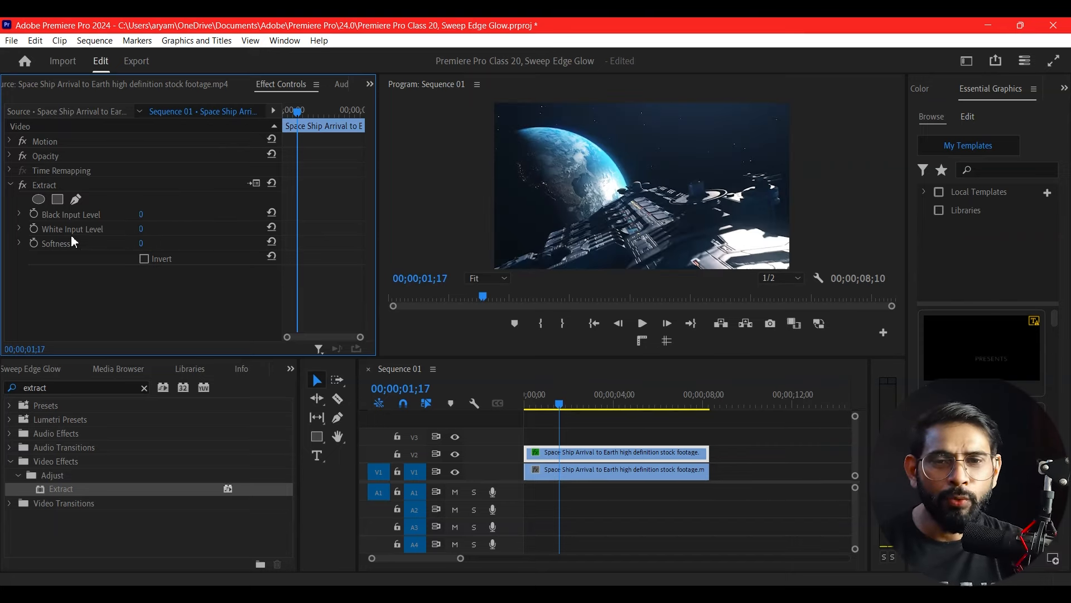
Step: Set the Extract effect's White Input Level to 200
{"action": "left_click", "coordinate": [141, 228]}
{"action": "type", "text": "1"}
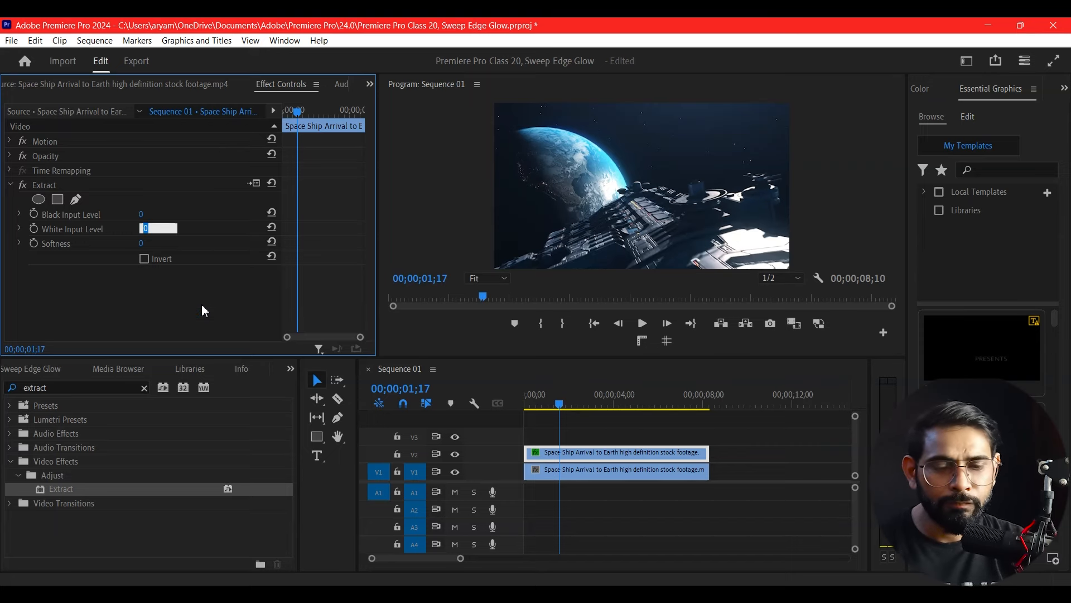
{"action": "type", "text": "80"}
{"action": "key", "text": "Return"}
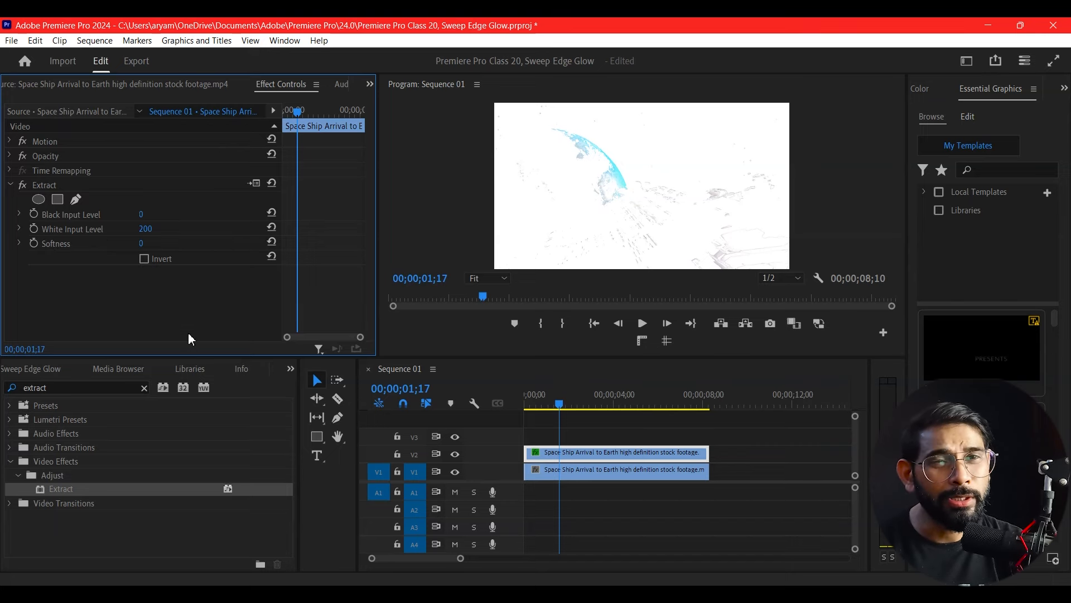
Step: Move the playhead to the sequence start and apply the Find Edges video effect to the clip on V2
{"action": "left_click", "coordinate": [385, 367]}
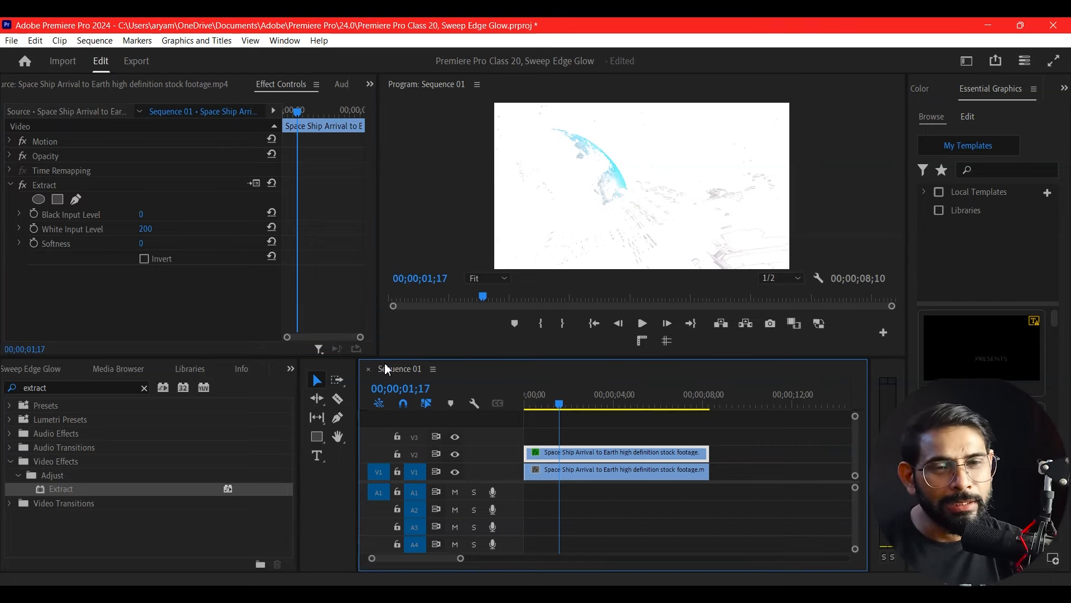
{"action": "left_click_drag", "start_coordinate": [298, 112], "coordinate": [281, 111]}
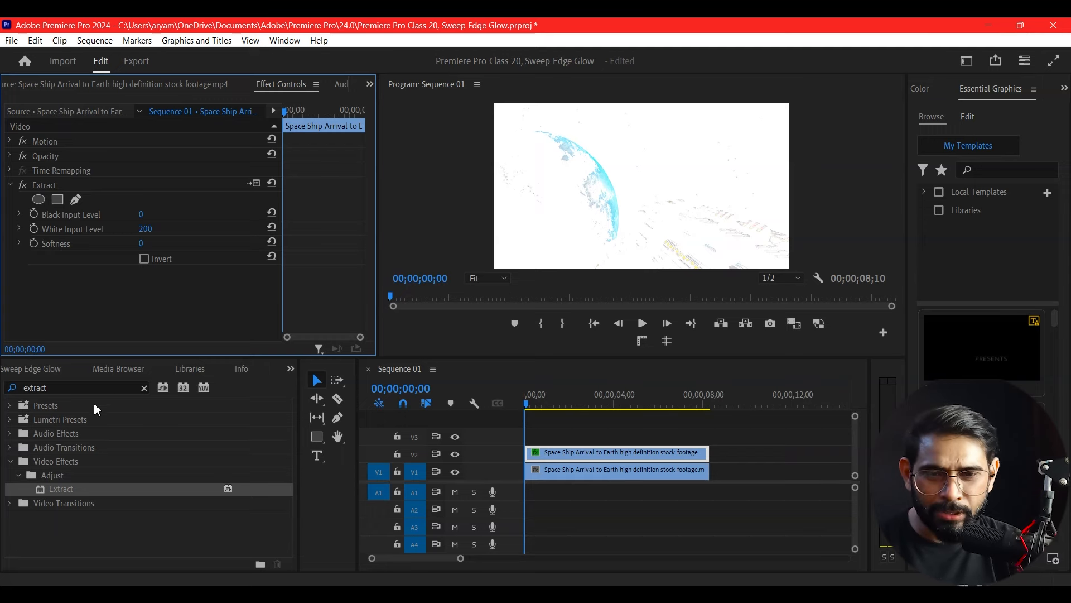
{"action": "left_click", "coordinate": [140, 386]}
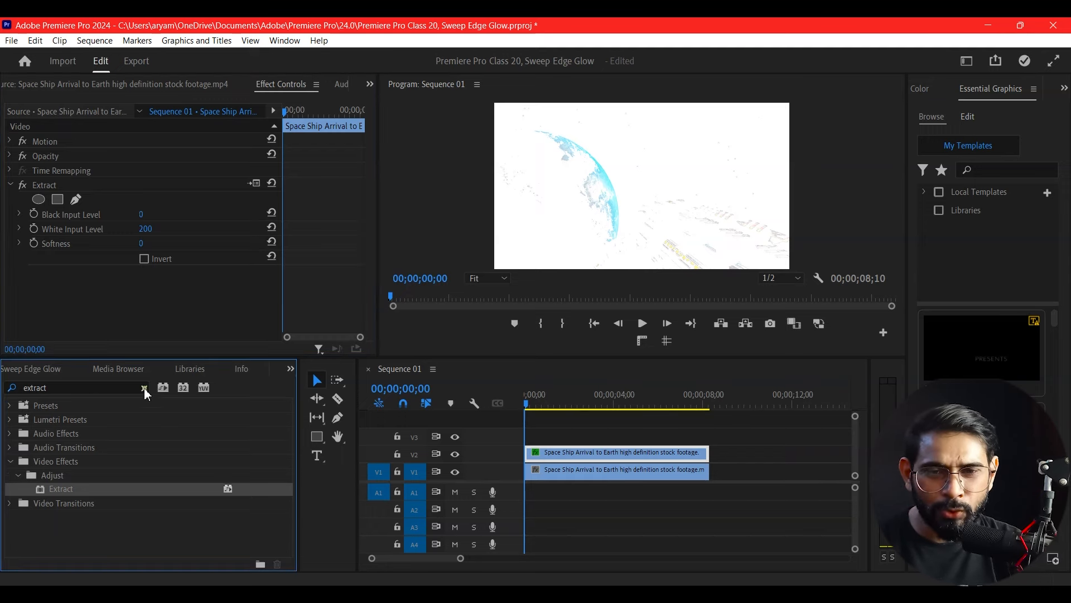
{"action": "left_click", "coordinate": [87, 389]}
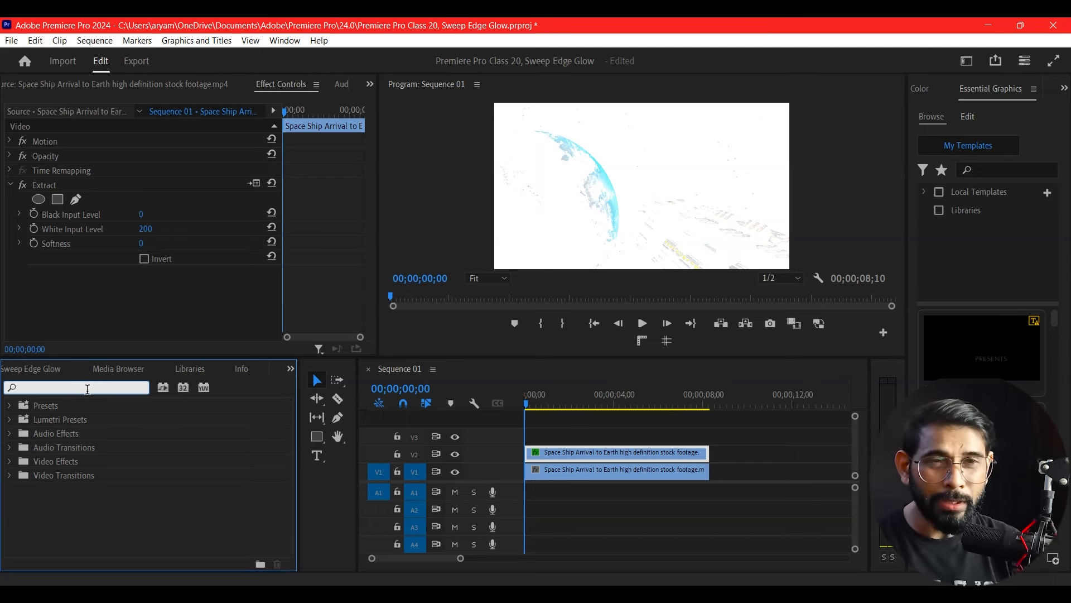
{"action": "type", "text": "find"}
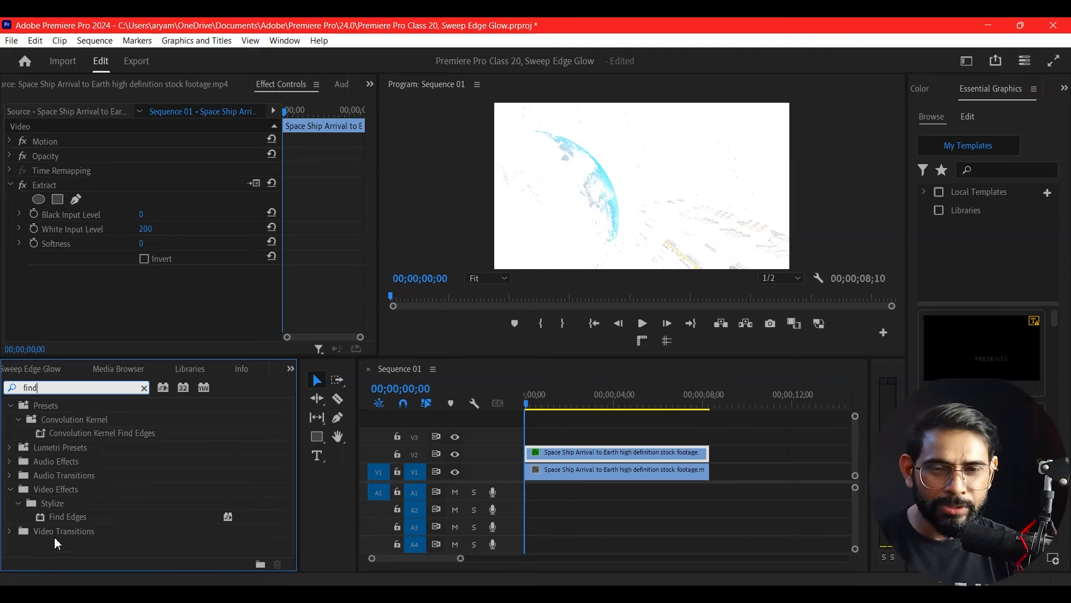
{"action": "left_click_drag", "start_coordinate": [64, 514], "coordinate": [634, 457]}
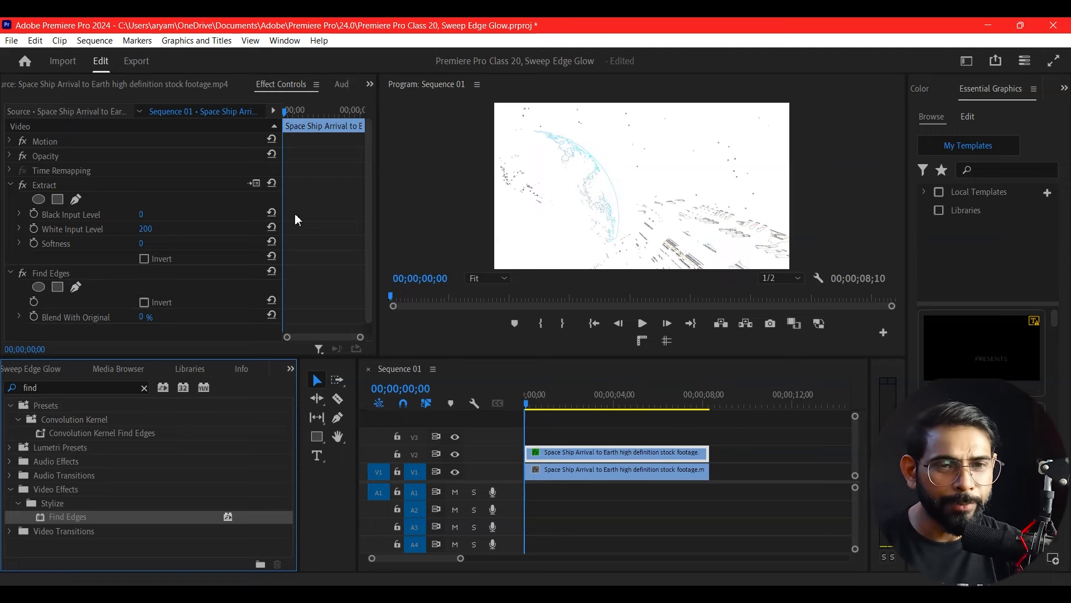
Step: Enable Invert on the Find Edges effect and clear the effects search
{"action": "scroll", "coordinate": [366, 218], "scroll_direction": "down", "scroll_amount": 1}
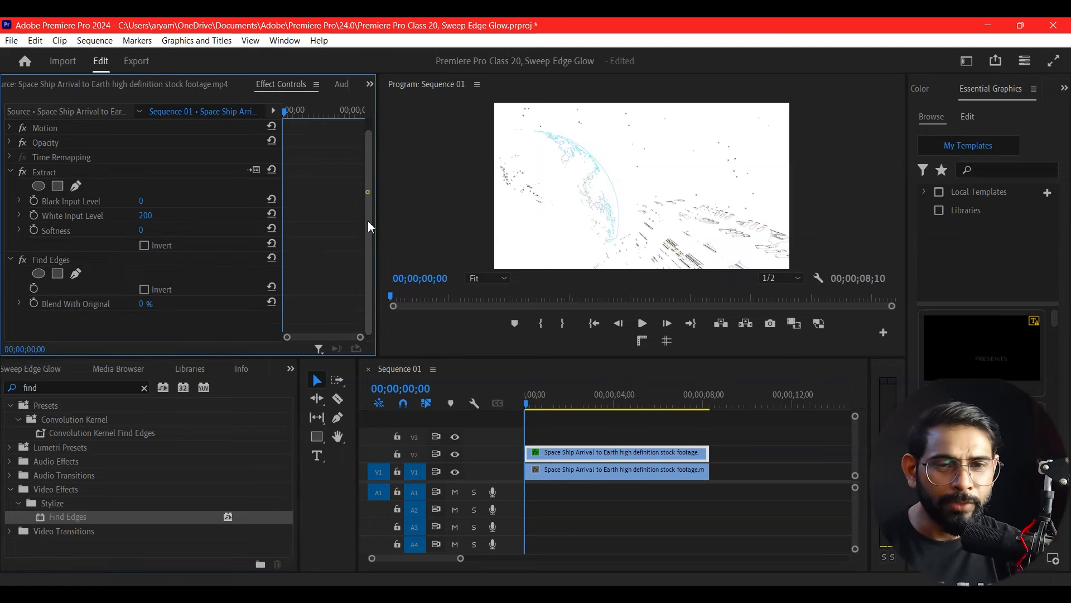
{"action": "left_click", "coordinate": [145, 292]}
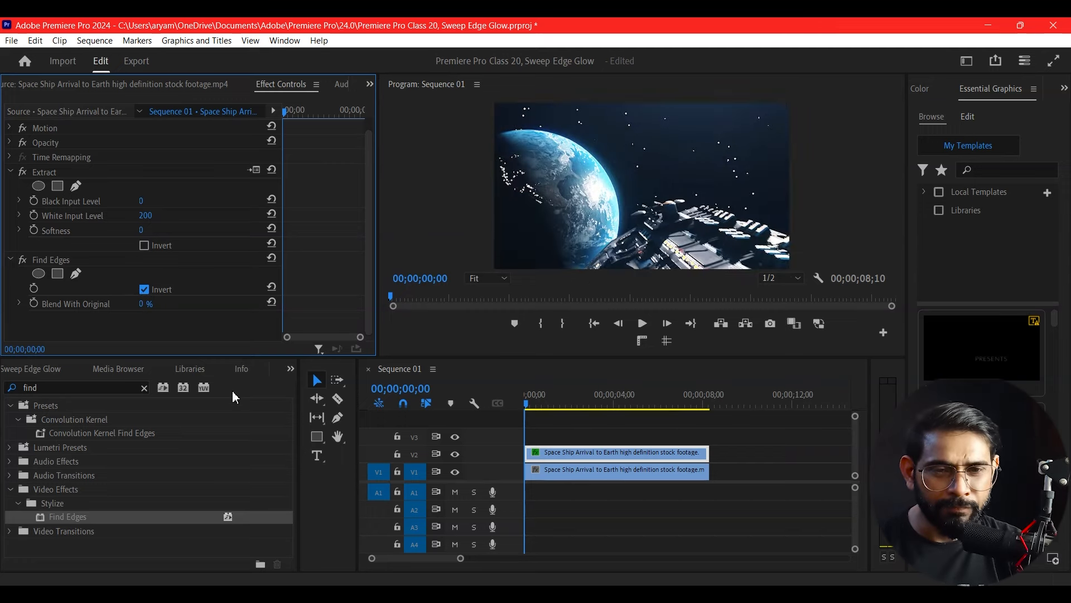
{"action": "left_click", "coordinate": [144, 388]}
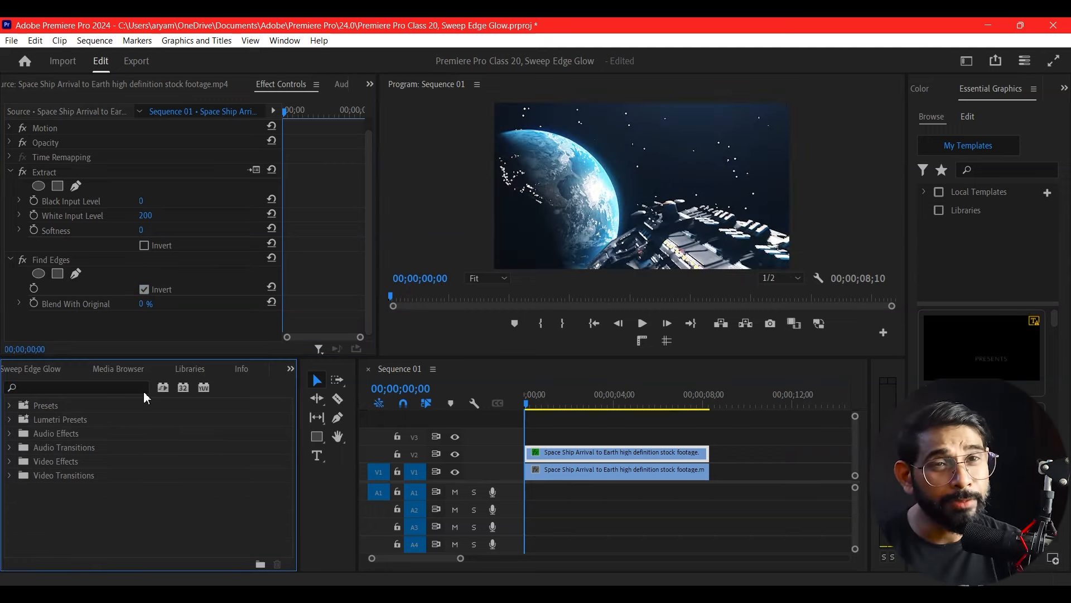
Step: Find the Tint video effect and apply it to the clip on V2
{"action": "left_click", "coordinate": [87, 388]}
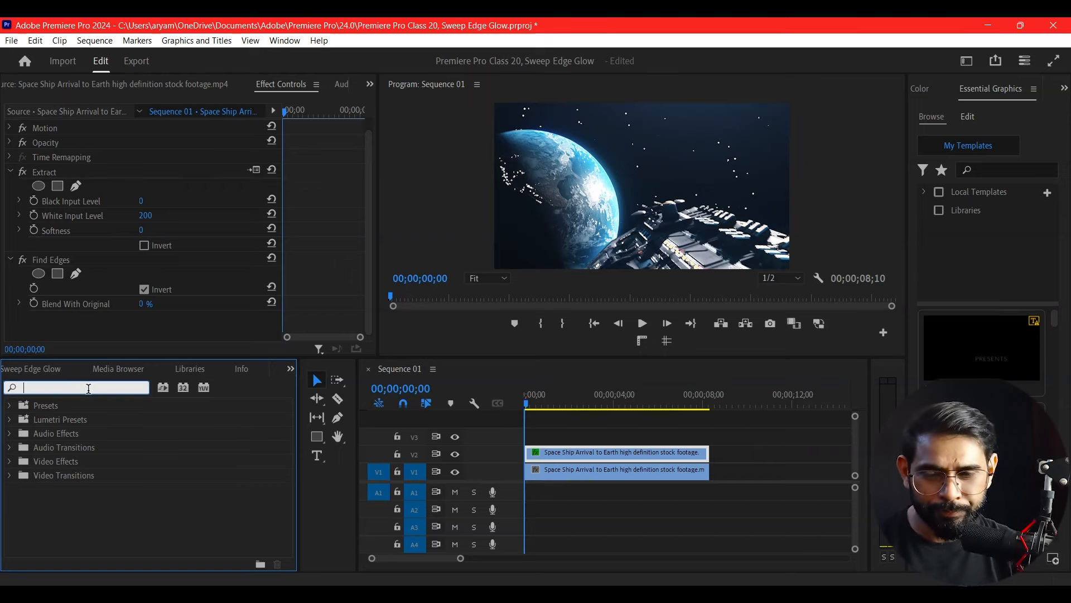
{"action": "type", "text": "t"}
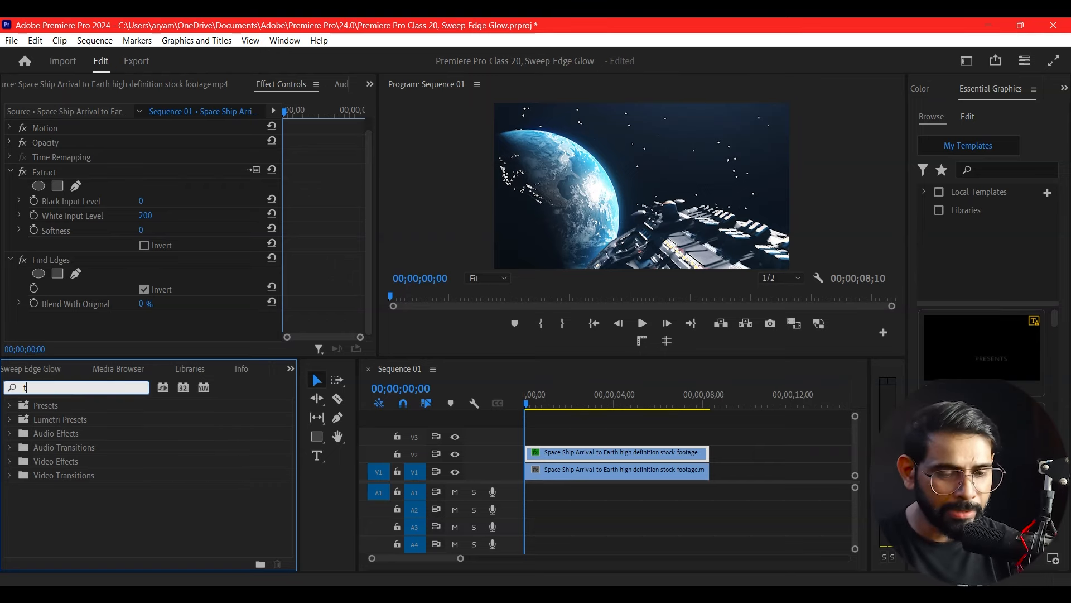
{"action": "type", "text": "int"}
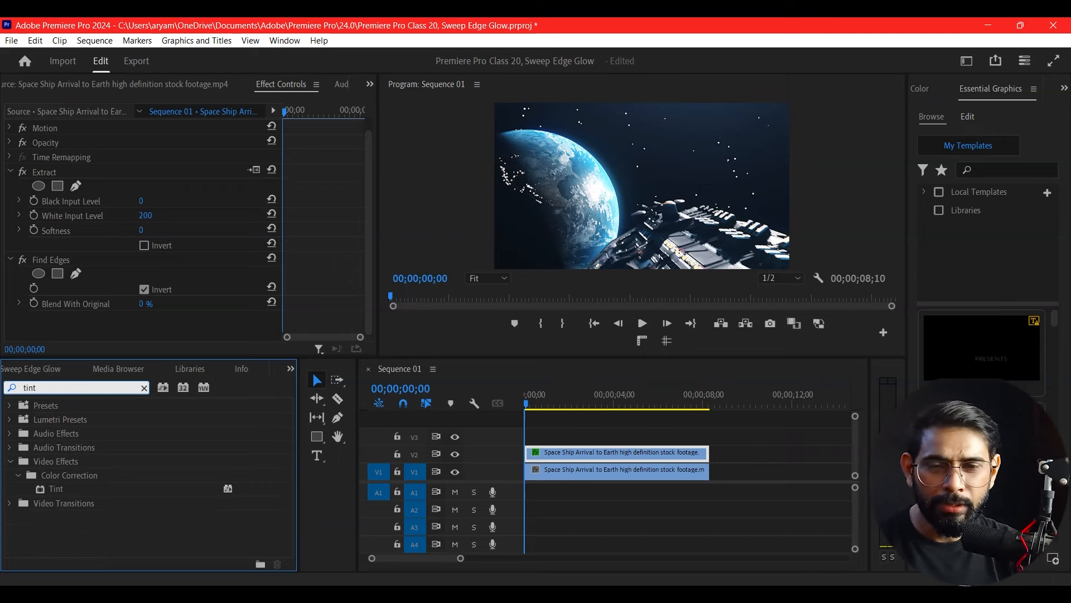
{"action": "left_click_drag", "start_coordinate": [54, 488], "coordinate": [616, 453]}
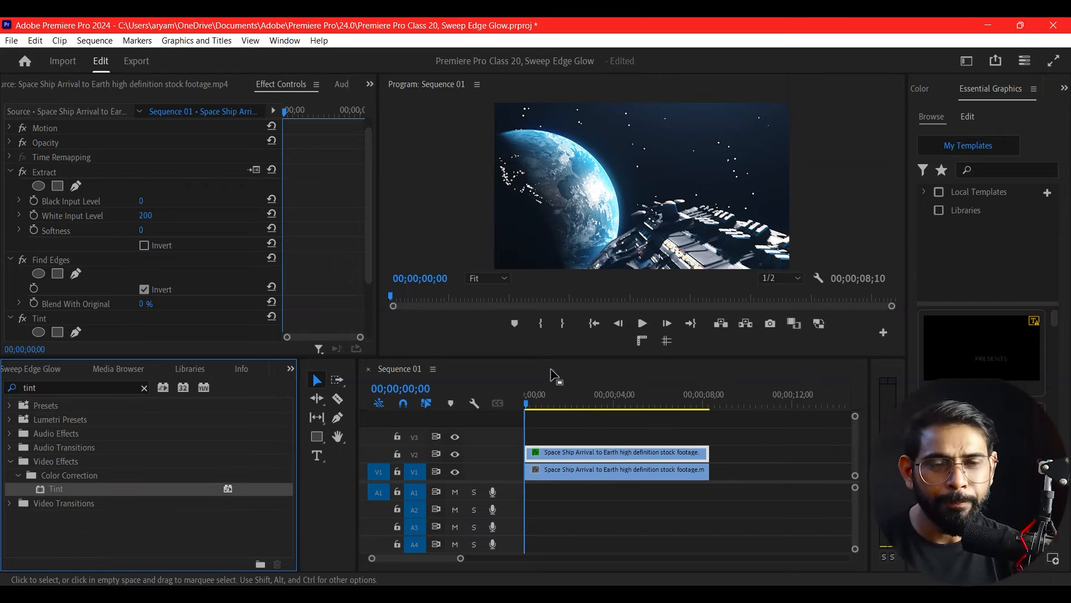
Step: Set the Tint effect's Map White To colour to bright cyan, hex 04E4FF
{"action": "scroll", "coordinate": [369, 262], "scroll_direction": "down", "scroll_amount": 2}
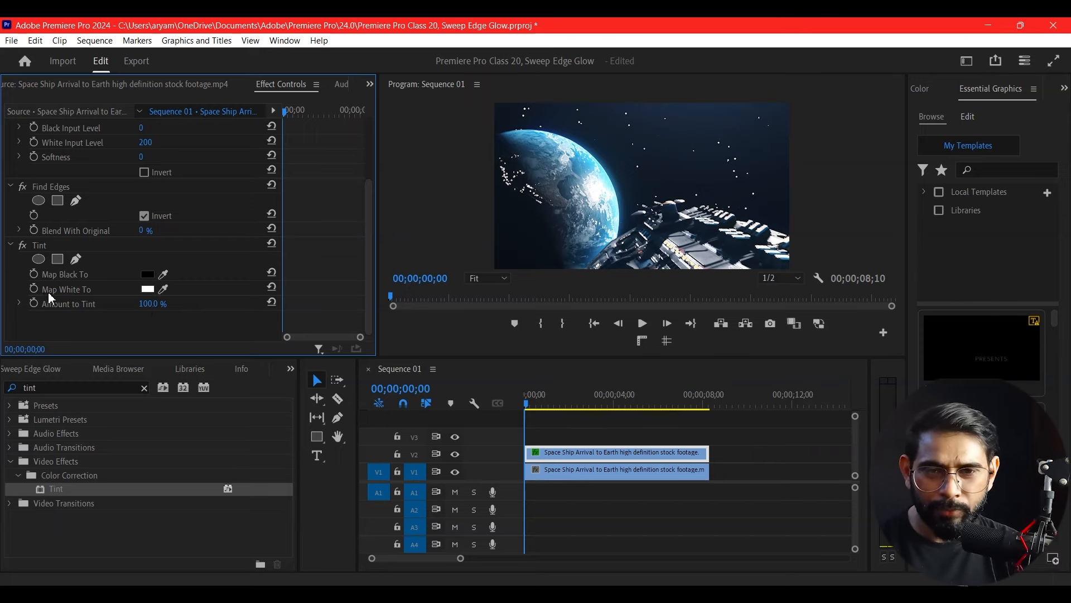
{"action": "left_click", "coordinate": [147, 288]}
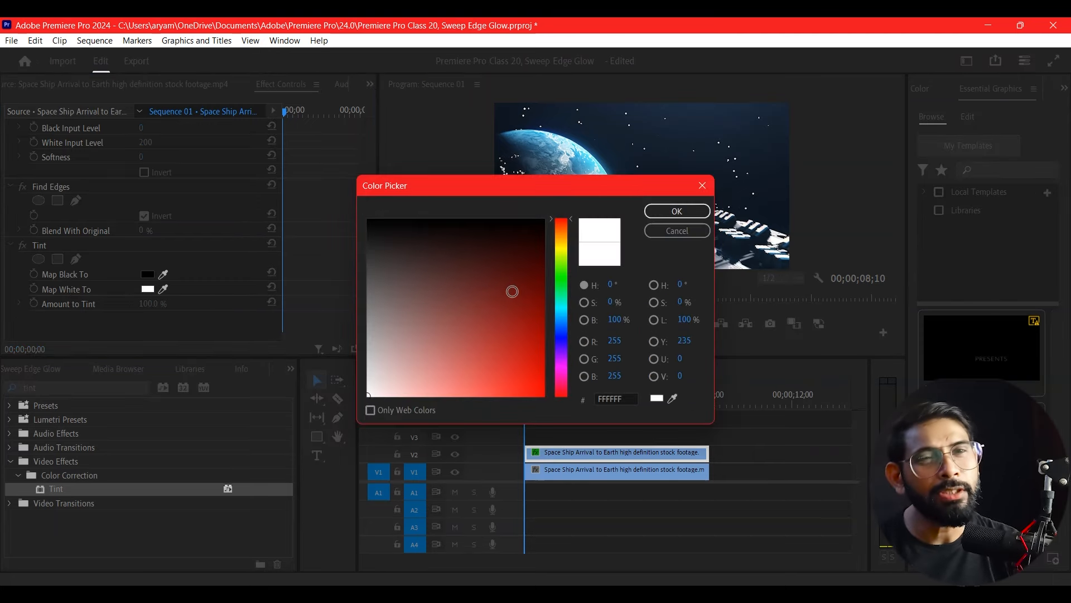
{"action": "left_click_drag", "start_coordinate": [559, 313], "coordinate": [563, 311]}
{"action": "left_click_drag", "start_coordinate": [515, 356], "coordinate": [549, 410]}
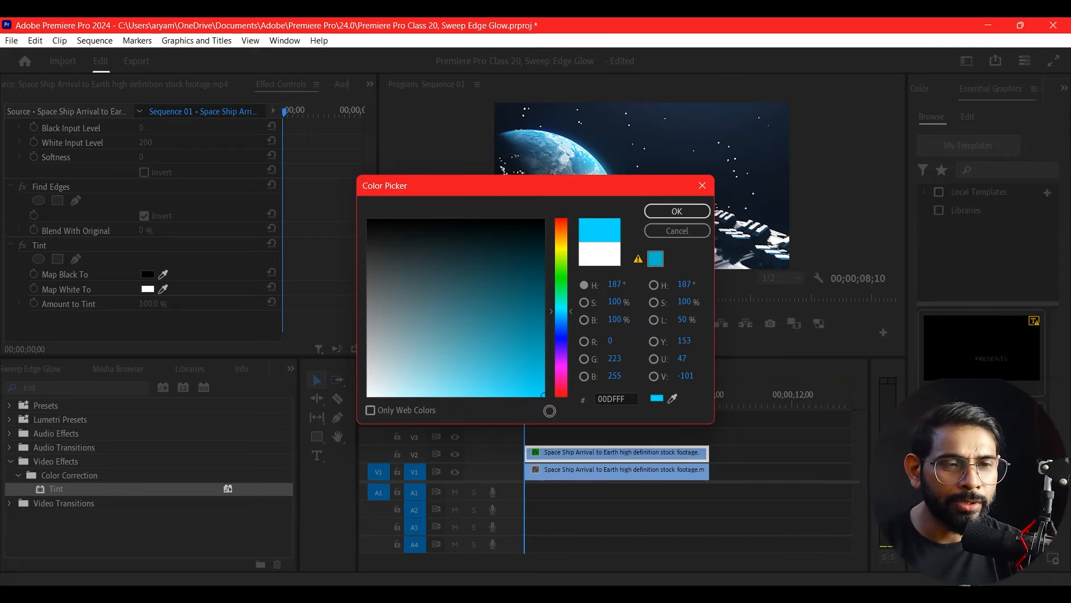
{"action": "left_click", "coordinate": [563, 278]}
{"action": "left_click_drag", "start_coordinate": [531, 333], "coordinate": [545, 415]}
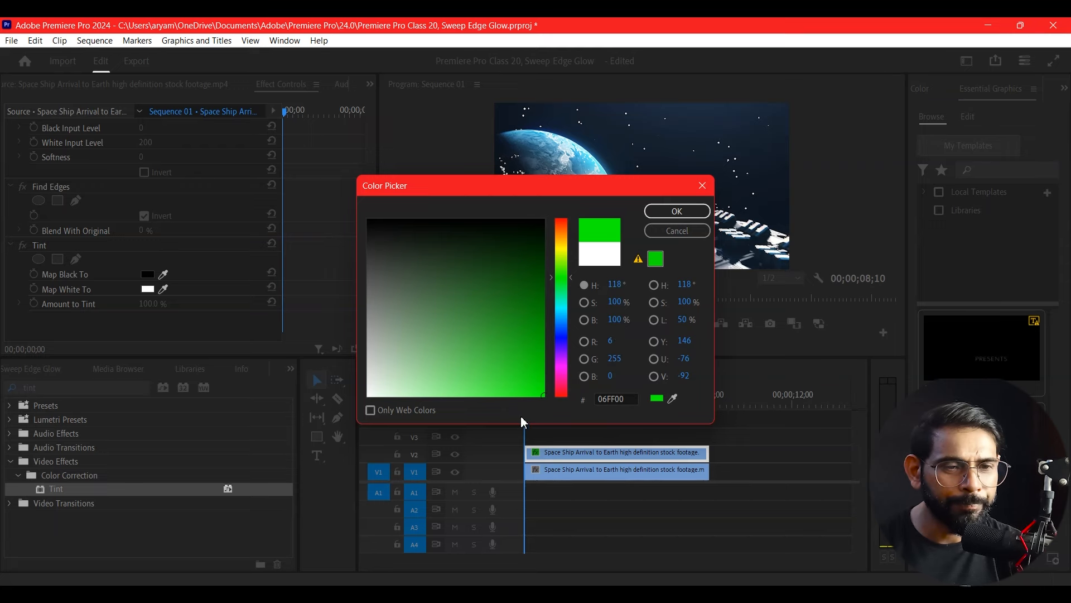
{"action": "left_click", "coordinate": [562, 303]}
{"action": "left_click", "coordinate": [561, 309]}
{"action": "left_click_drag", "start_coordinate": [533, 382], "coordinate": [546, 398]}
{"action": "left_click_drag", "start_coordinate": [563, 310], "coordinate": [564, 311]}
{"action": "left_click_drag", "start_coordinate": [537, 388], "coordinate": [542, 399]}
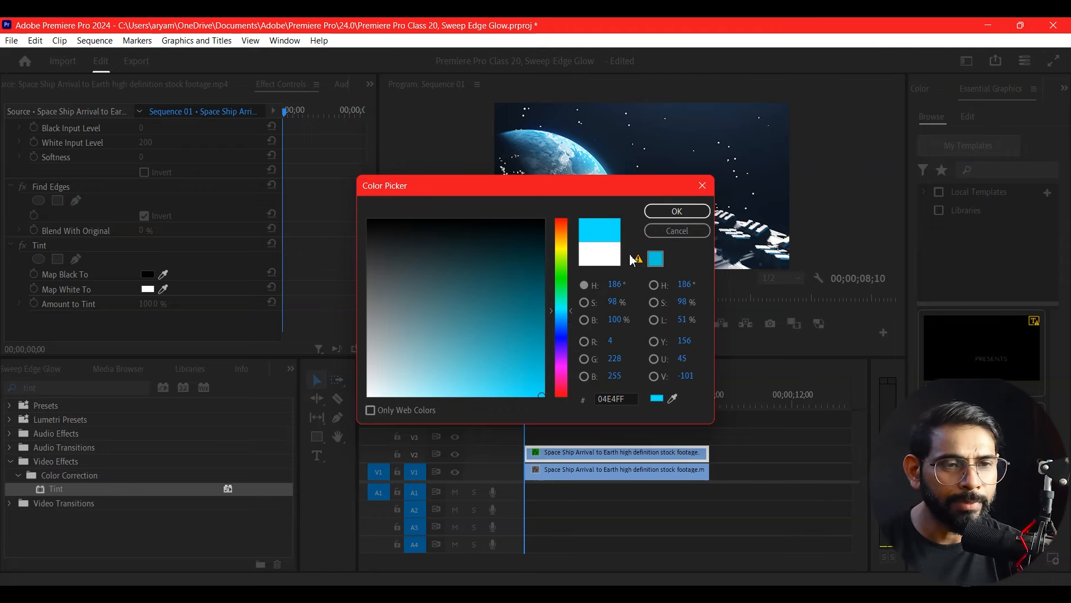
{"action": "left_click", "coordinate": [658, 216]}
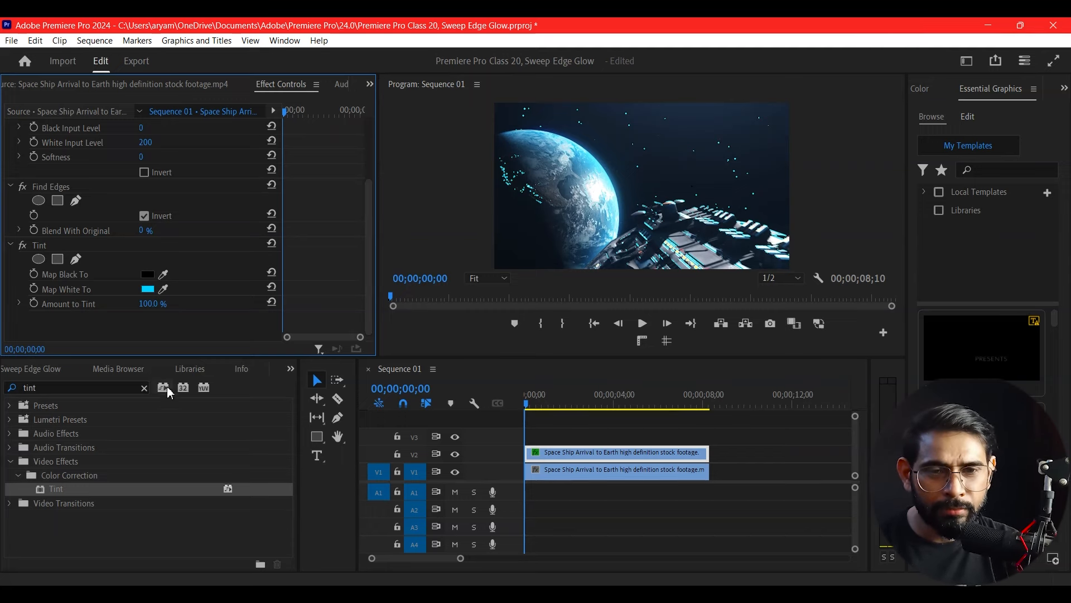
Step: Find the Turbulent Displace video effect and apply it to the clip on V2
{"action": "left_click", "coordinate": [145, 387]}
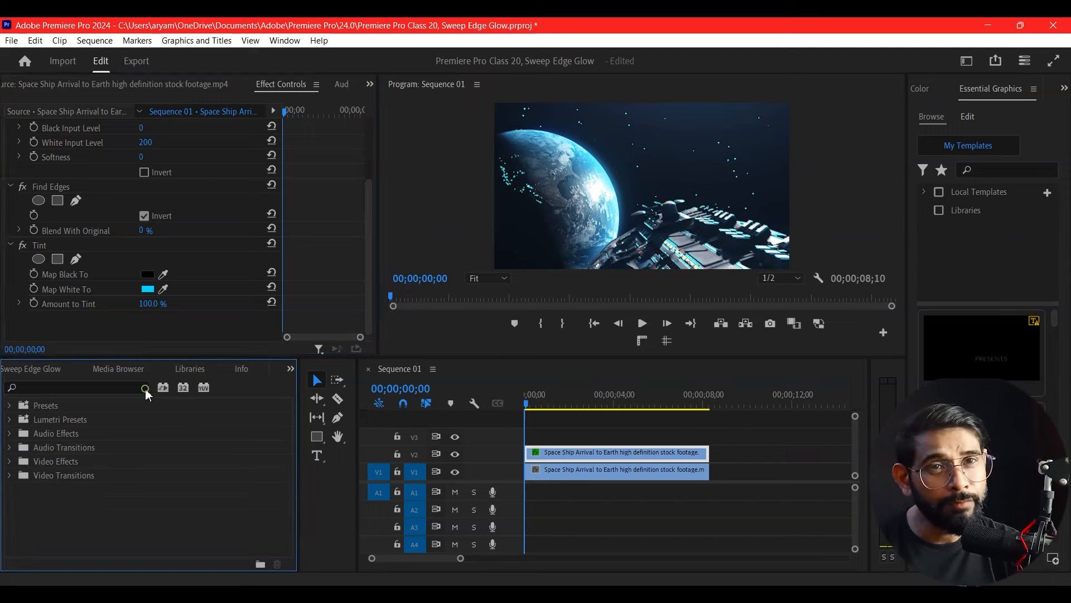
{"action": "left_click", "coordinate": [116, 392]}
{"action": "type", "text": "turbul"}
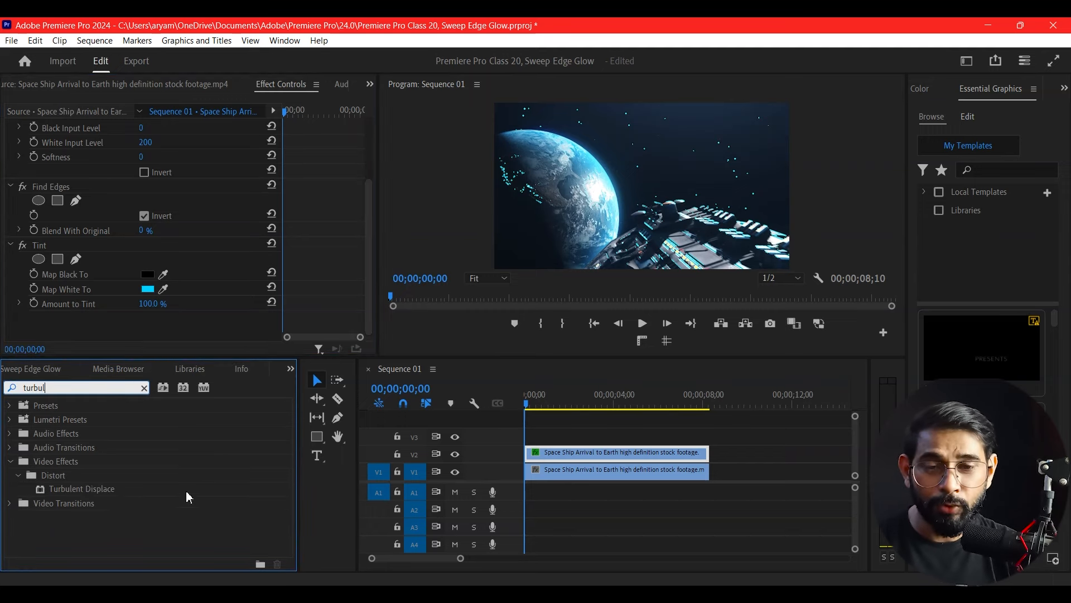
{"action": "left_click_drag", "start_coordinate": [93, 487], "coordinate": [651, 447]}
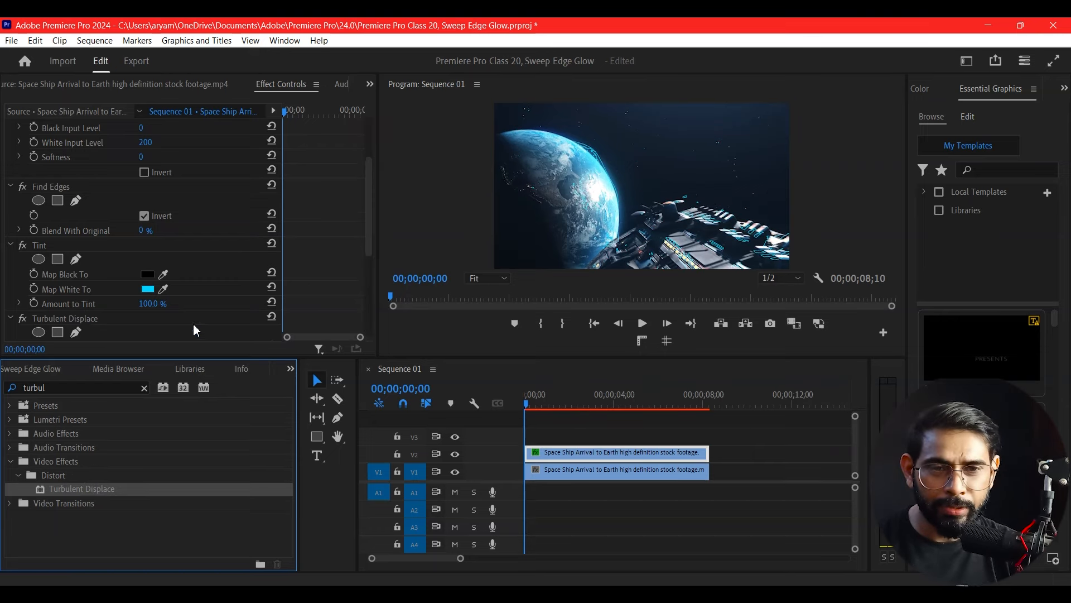
Step: Set the Turbulent Displace effect's Amount to 100 and its Size to 20
{"action": "scroll", "coordinate": [363, 217], "scroll_direction": "down", "scroll_amount": 5}
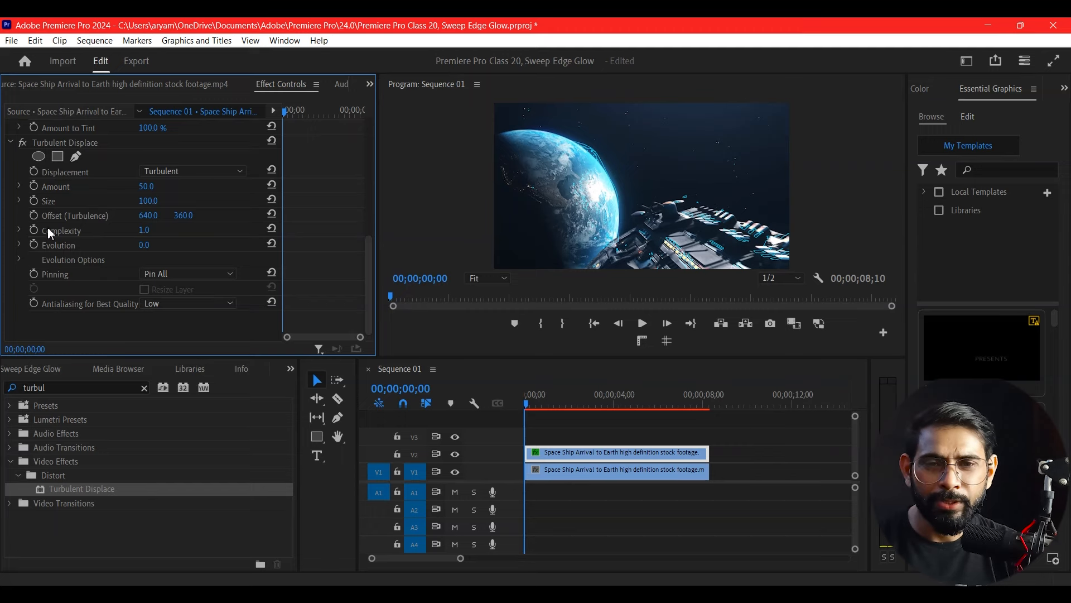
{"action": "left_click", "coordinate": [147, 186]}
{"action": "type", "text": "1"}
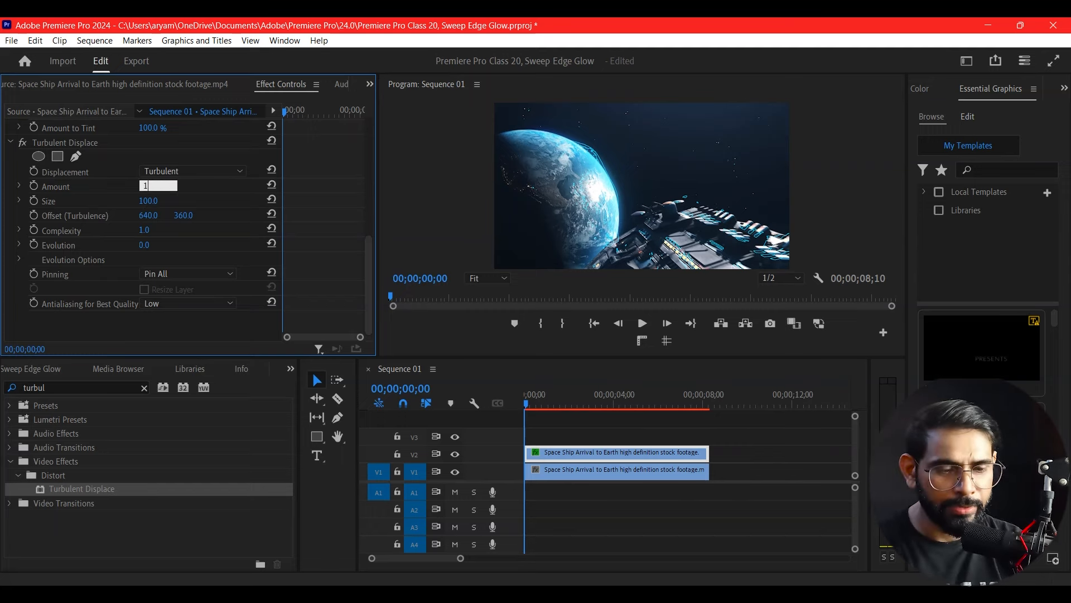
{"action": "type", "text": "00"}
{"action": "key", "text": "Return"}
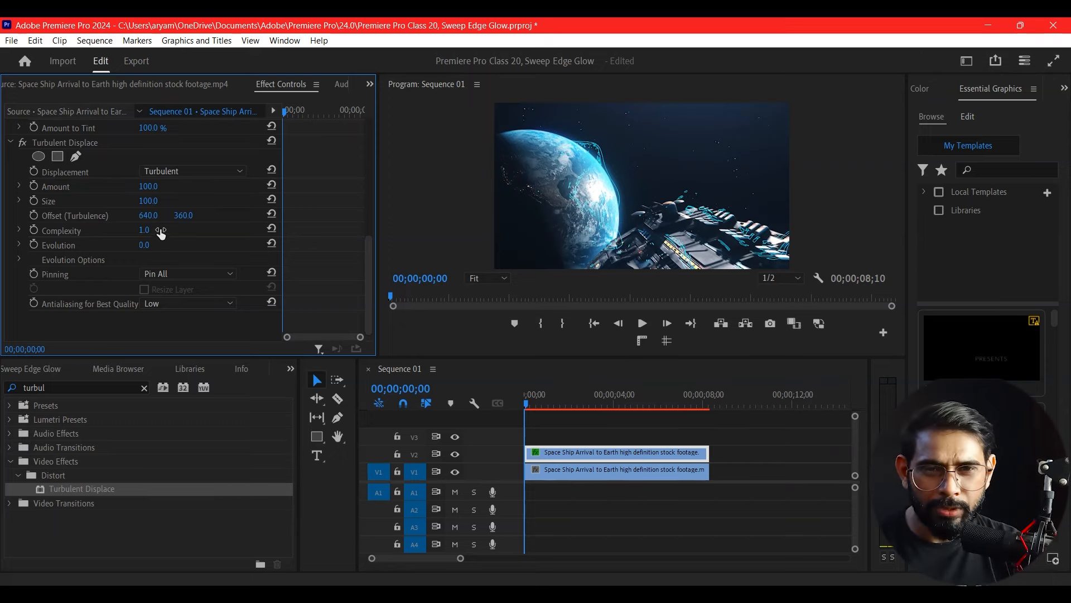
{"action": "left_click", "coordinate": [150, 202]}
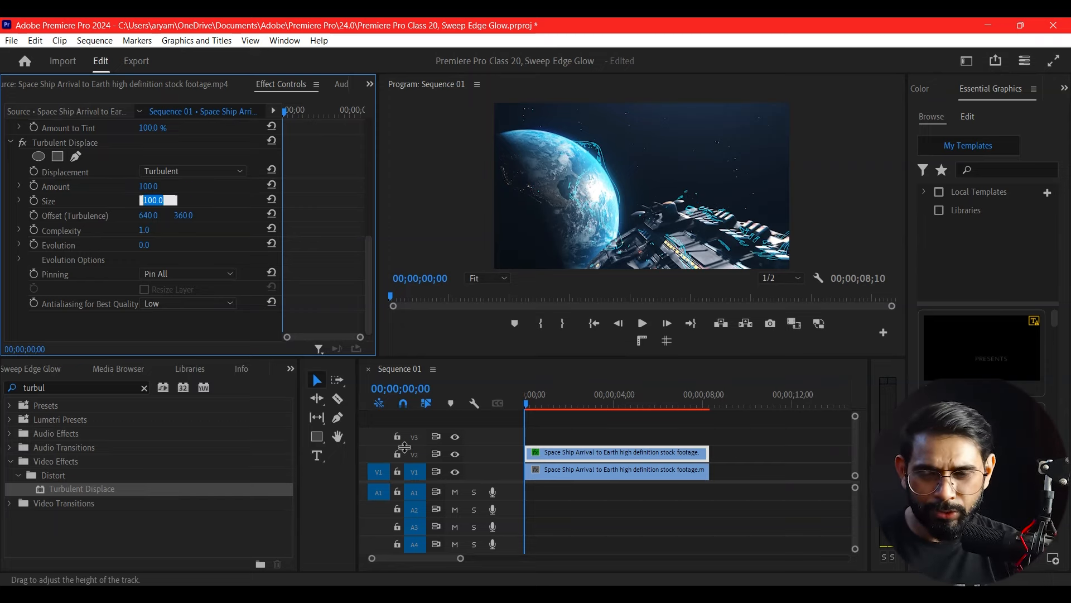
{"action": "type", "text": "2"}
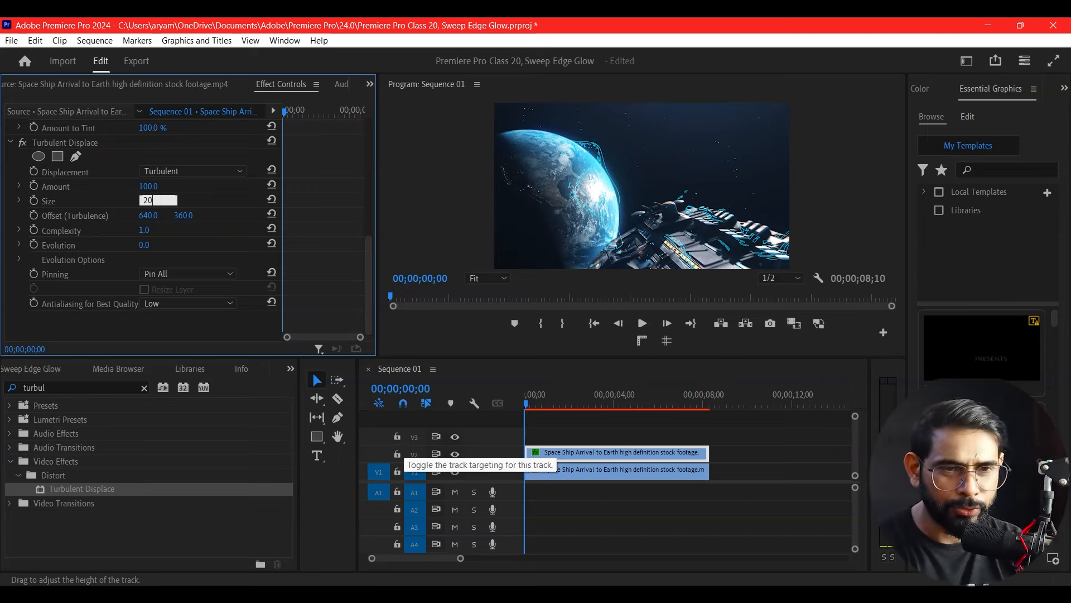
{"action": "type", "text": "0"}
{"action": "key", "text": "Return"}
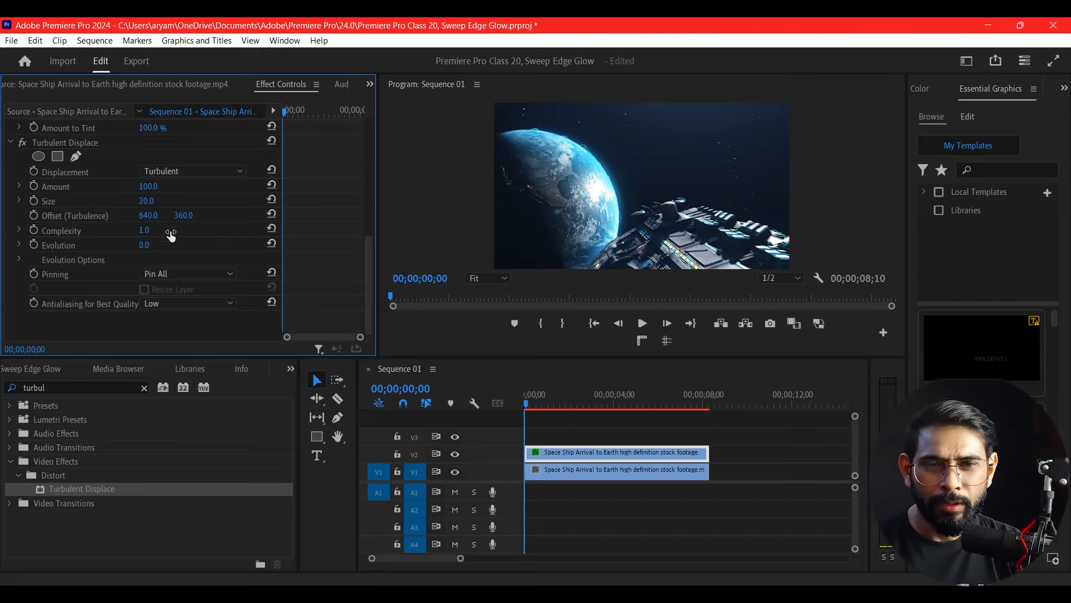
Step: Set the Turbulent Displace effect's Offset (Turbulence) to 908 horizontally and 540 vertically
{"action": "left_click", "coordinate": [148, 216]}
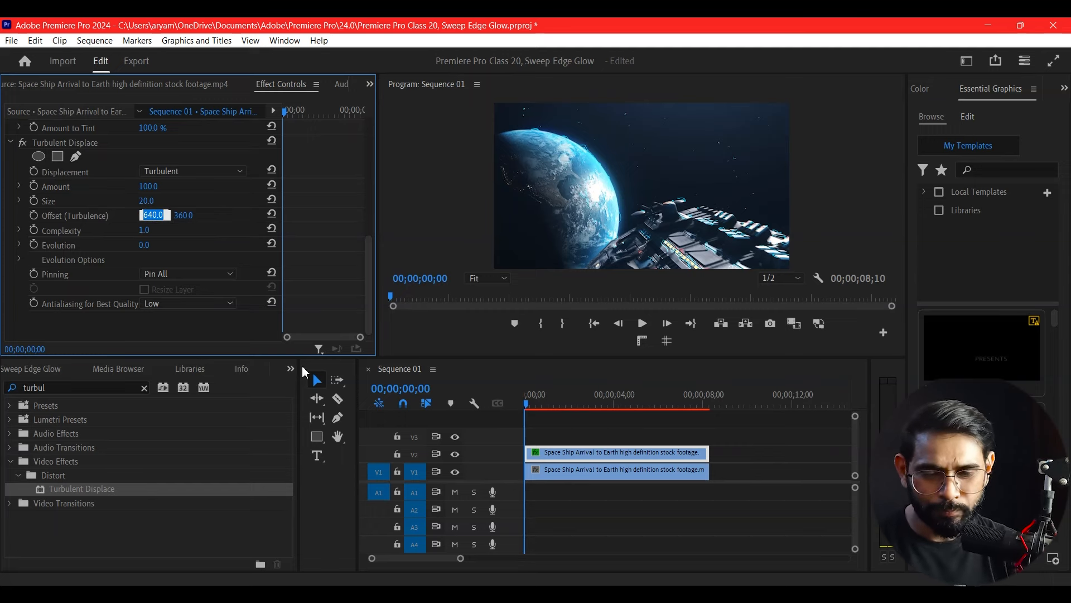
{"action": "type", "text": "980"}
{"action": "key", "text": "Tab"}
{"action": "type", "text": "540"}
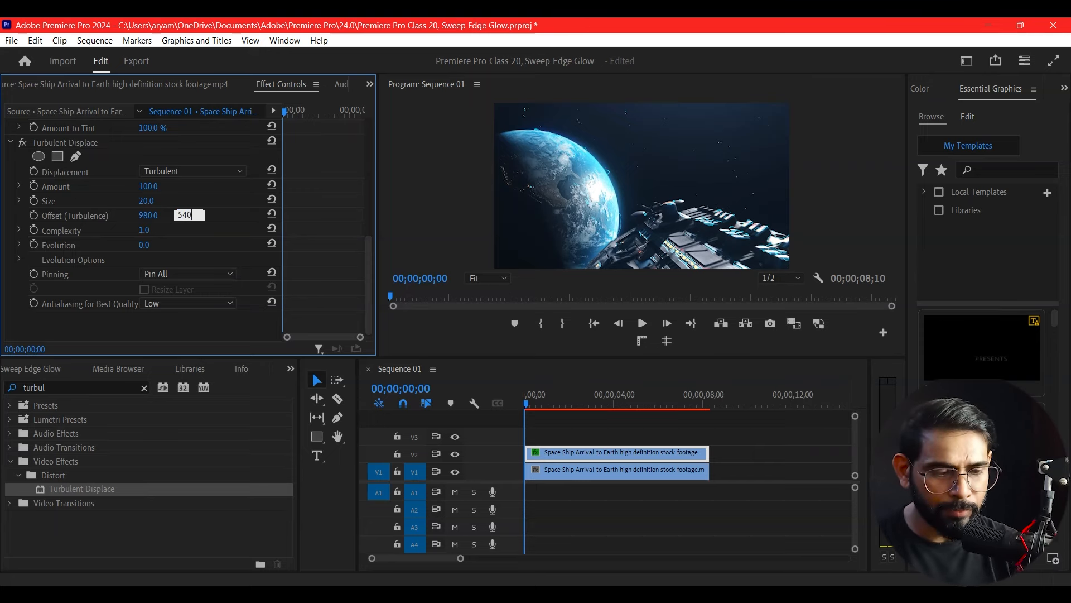
{"action": "key", "text": "Return"}
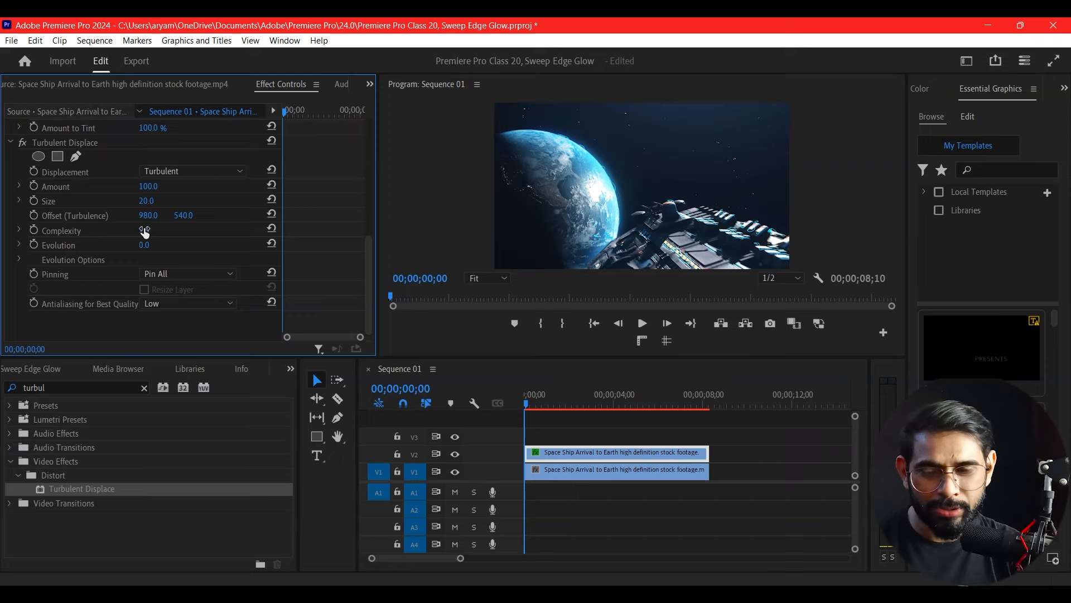
{"action": "mouse_move", "coordinate": [154, 218]}
{"action": "left_mouse_down"}
{"action": "mouse_move", "coordinate": [191, 218]}
{"action": "mouse_move", "coordinate": [117, 218]}
{"action": "mouse_move", "coordinate": [146, 237]}
{"action": "left_mouse_up"}
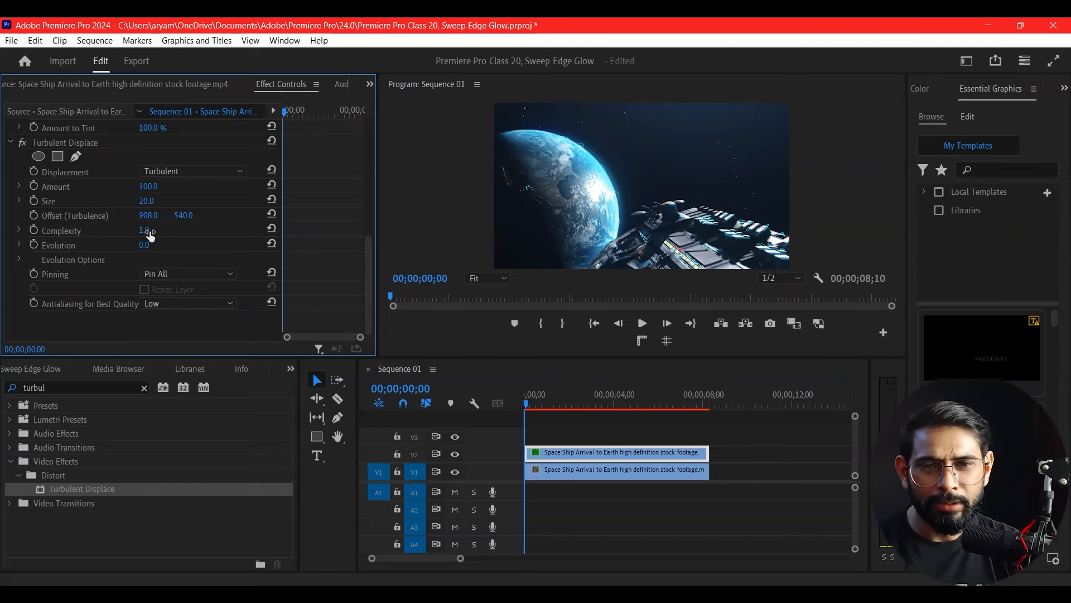
{"action": "left_click", "coordinate": [148, 231]}
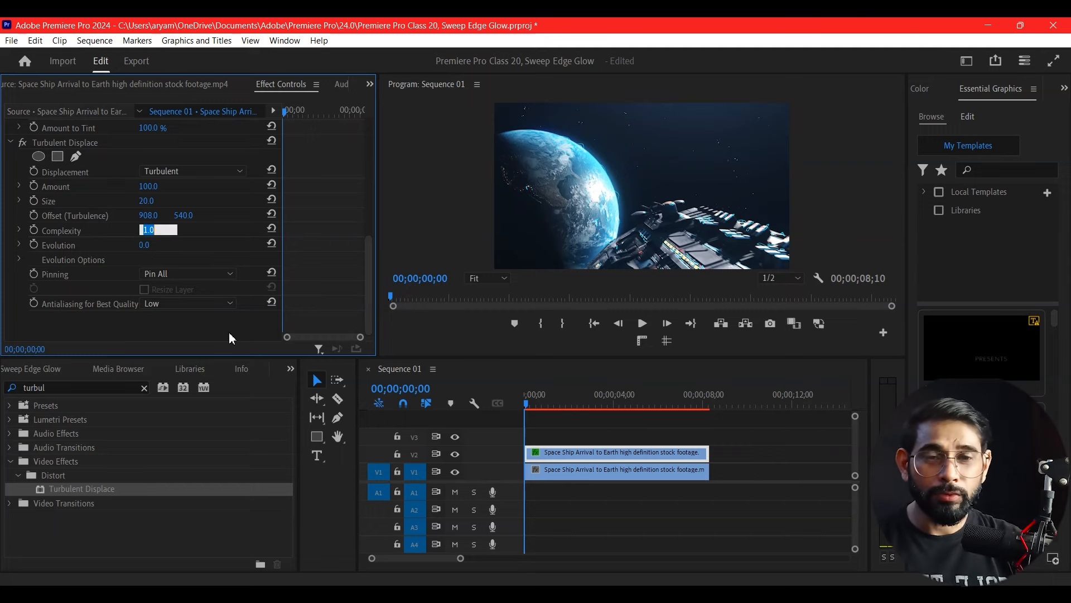
{"action": "key", "text": "Tab"}
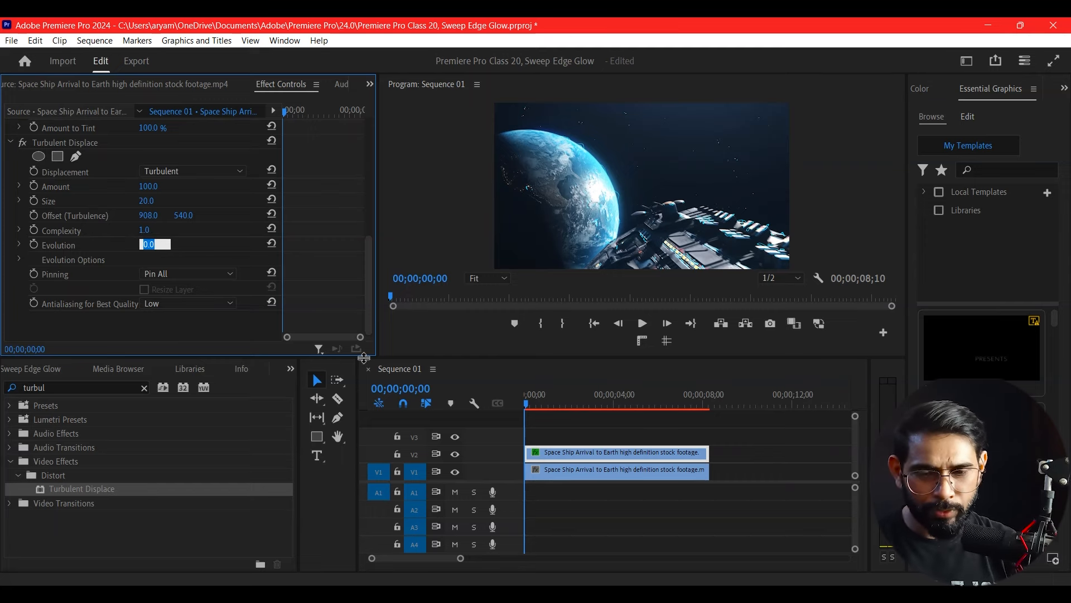
{"action": "left_click", "coordinate": [378, 346]}
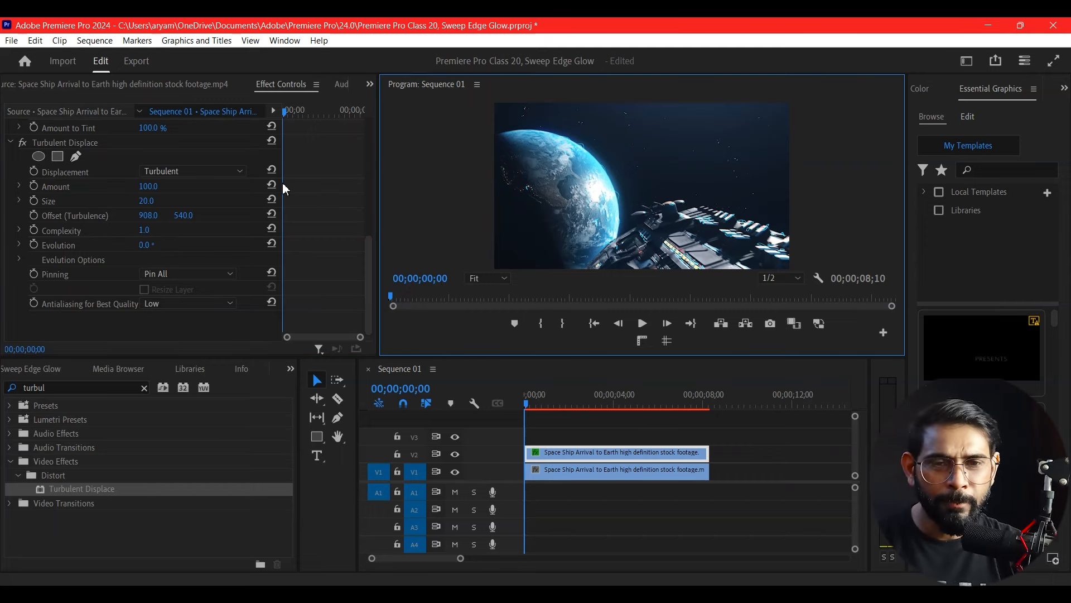
{"action": "left_click", "coordinate": [184, 275]}
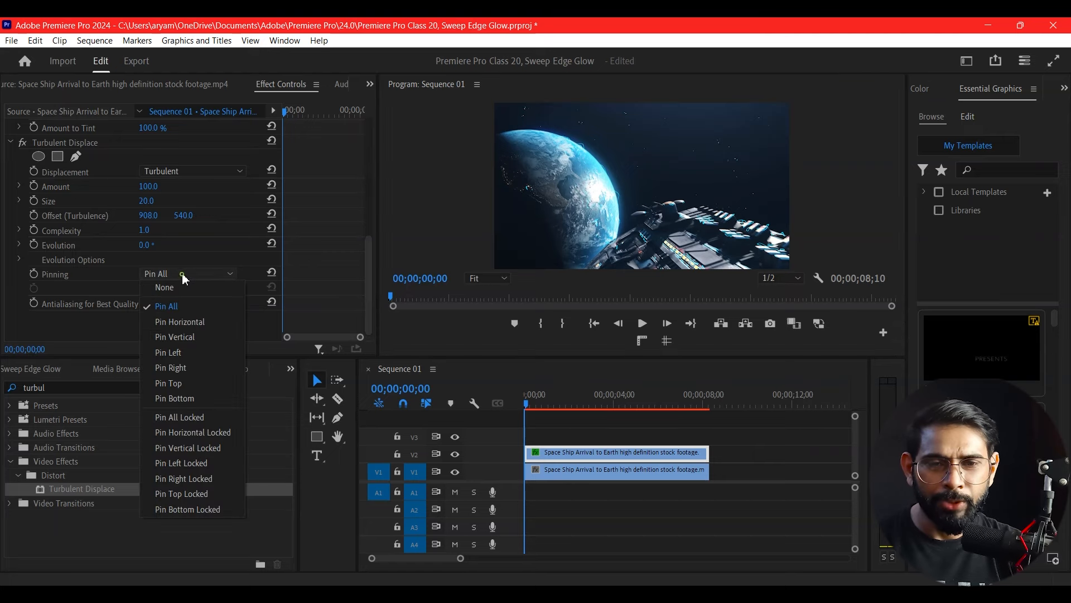
{"action": "left_click", "coordinate": [182, 276]}
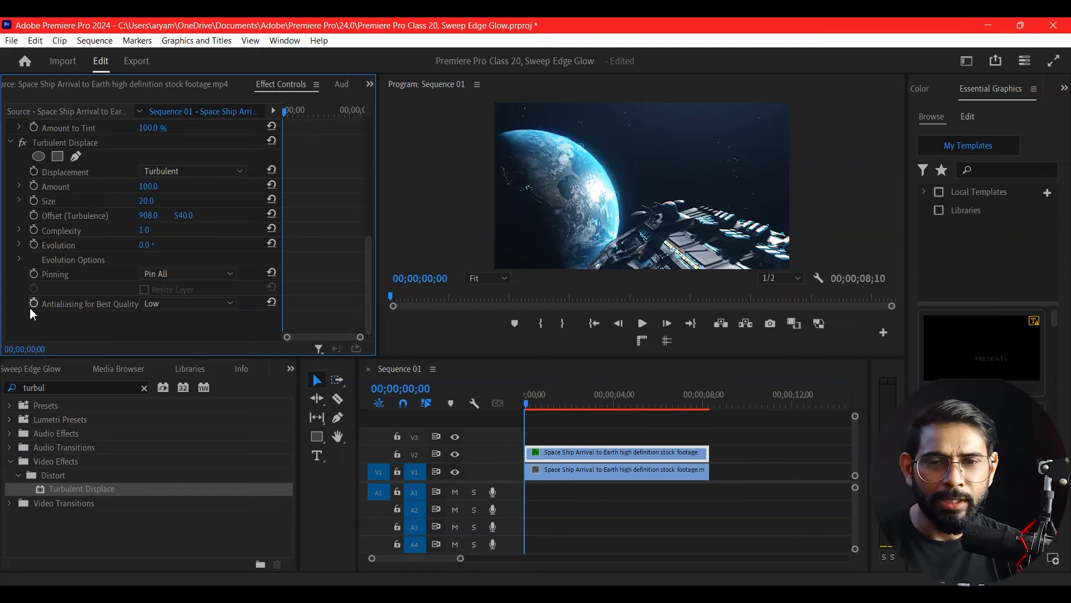
Step: Set Turbulent Displace's Antialiasing for Best Quality to High and clear the effects search
{"action": "left_click", "coordinate": [179, 303]}
{"action": "left_click", "coordinate": [173, 332]}
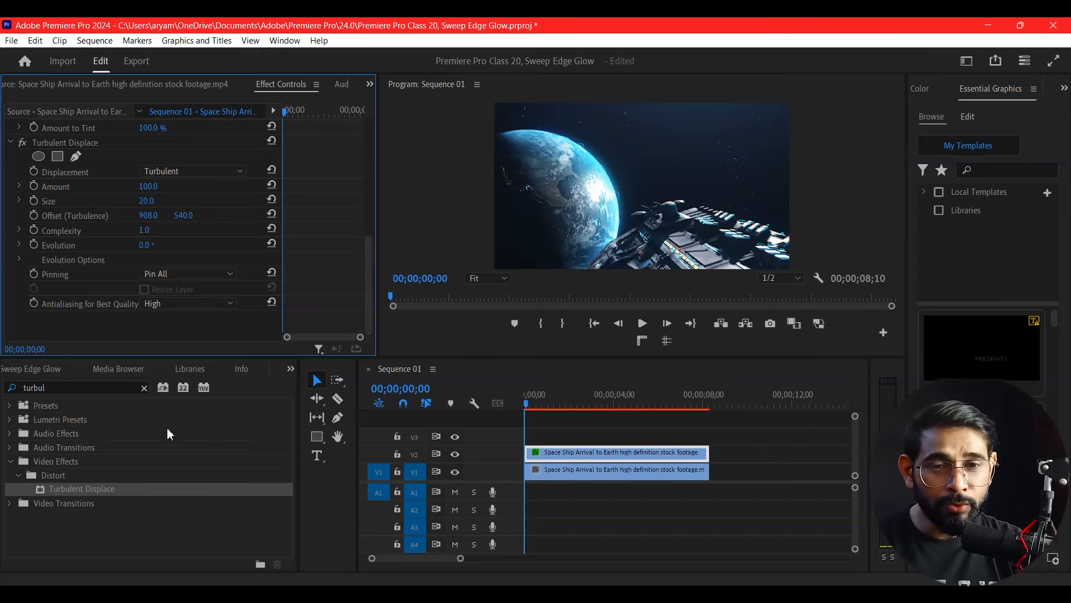
{"action": "left_click", "coordinate": [140, 386]}
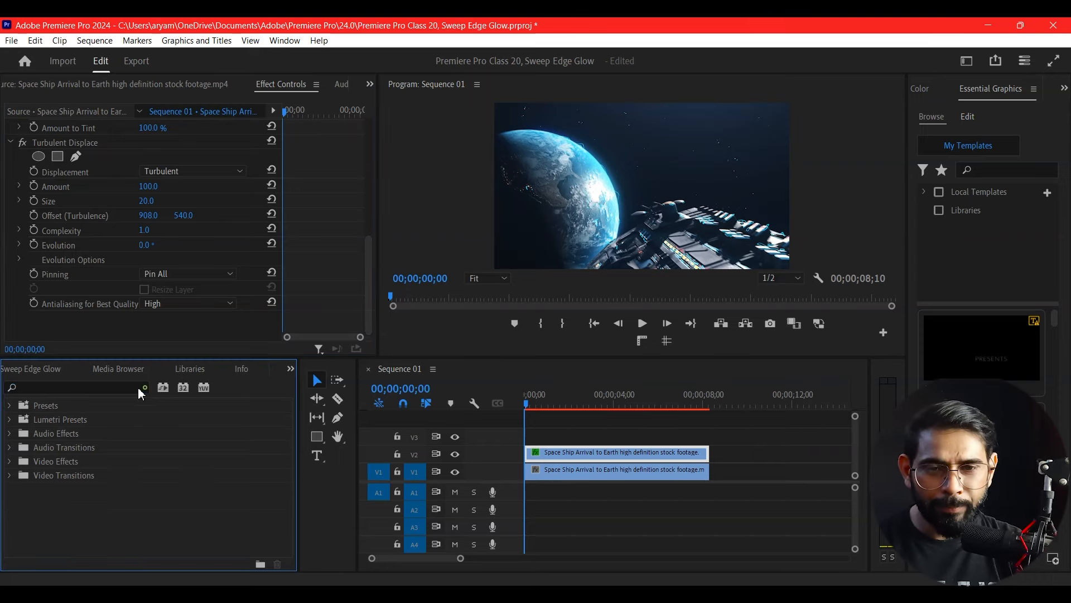
Step: Find the VR Glow video effect and apply it to the clip on V2
{"action": "left_click", "coordinate": [101, 388]}
{"action": "type", "text": "vr "}
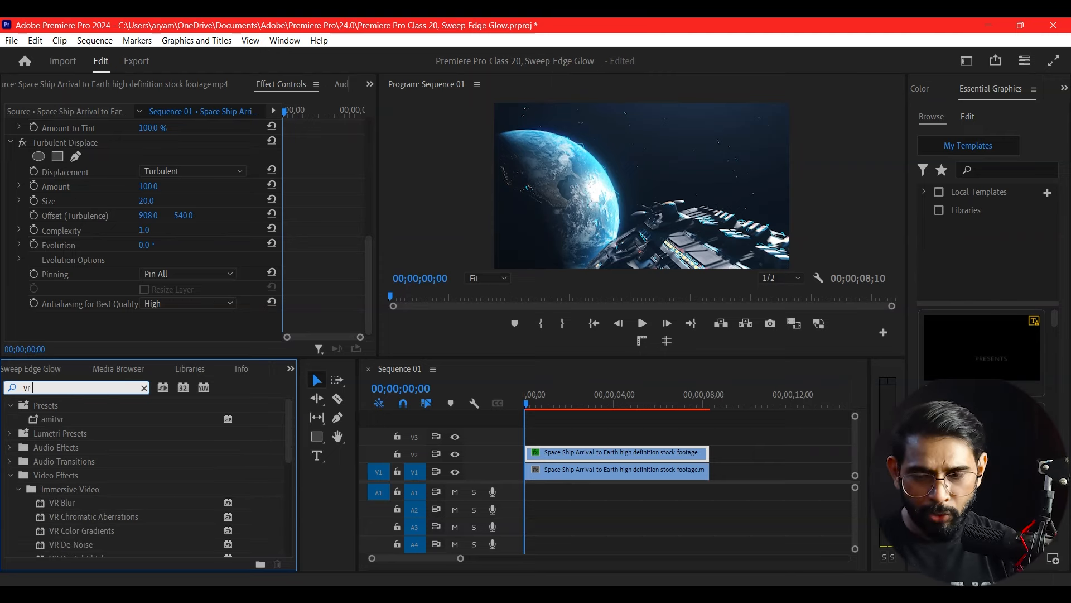
{"action": "type", "text": "glow"}
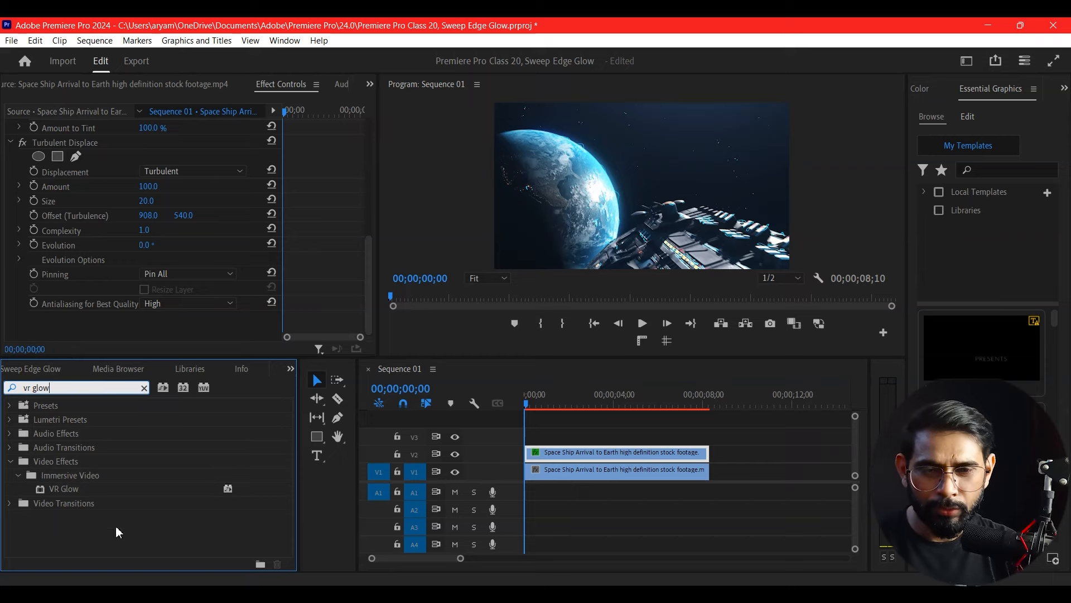
{"action": "left_click_drag", "start_coordinate": [71, 488], "coordinate": [596, 455]}
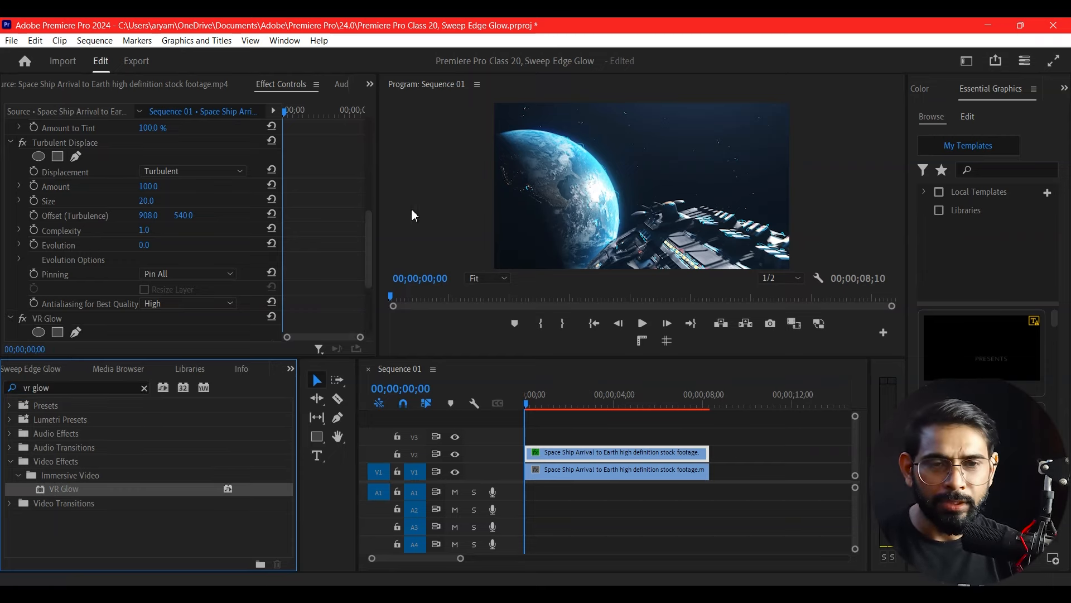
Step: Set VR Glow's Tint Color to bright cyan (0AF1FD)
{"action": "left_click_drag", "start_coordinate": [366, 226], "coordinate": [369, 327]}
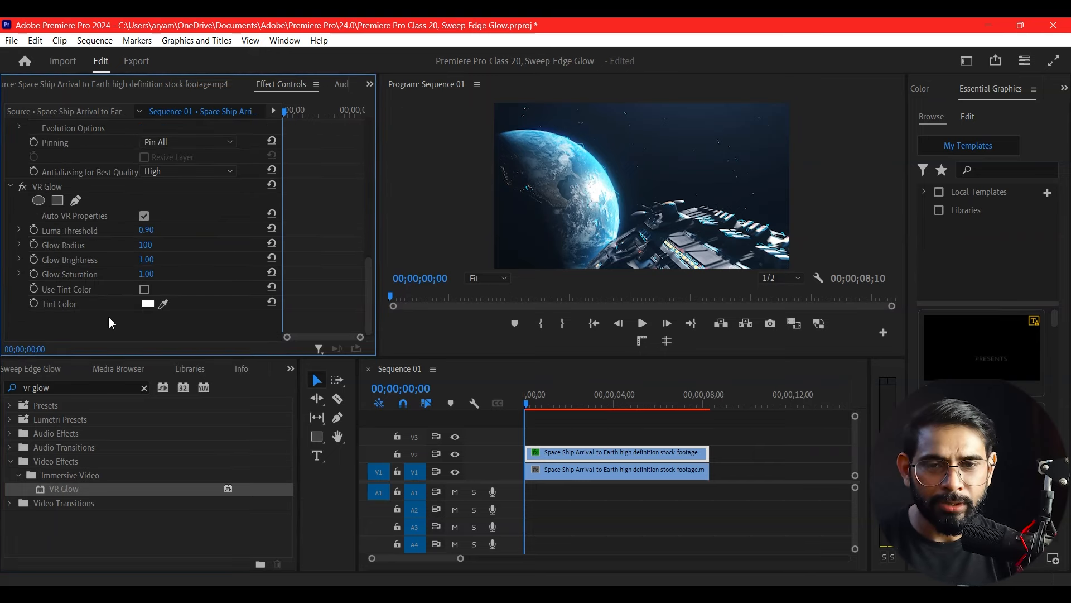
{"action": "left_click", "coordinate": [147, 304]}
{"action": "left_click_drag", "start_coordinate": [564, 341], "coordinate": [565, 314]}
{"action": "left_click", "coordinate": [538, 352]}
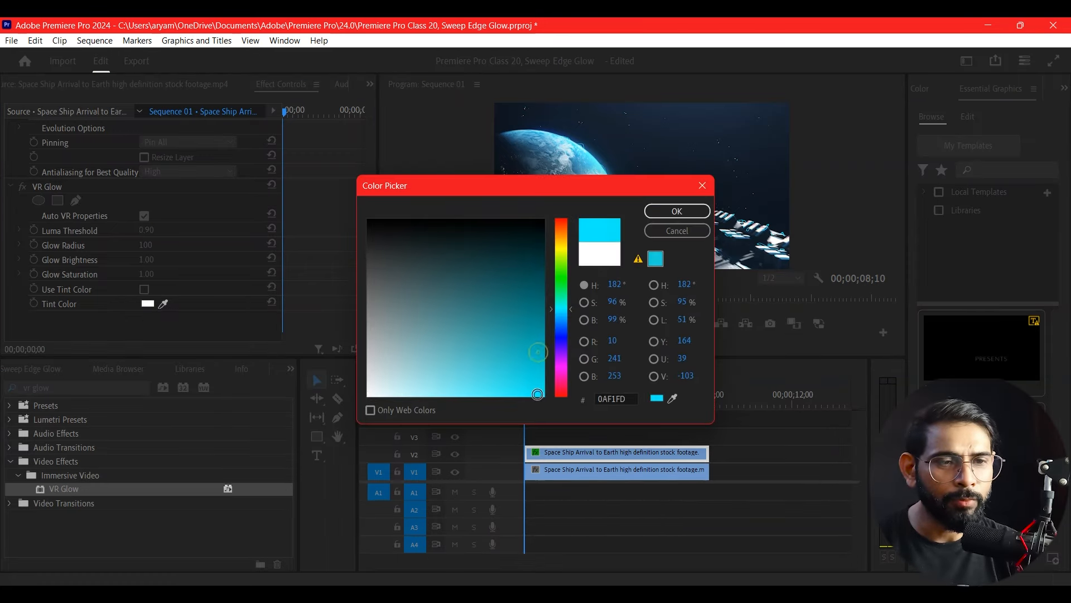
{"action": "left_click", "coordinate": [657, 212]}
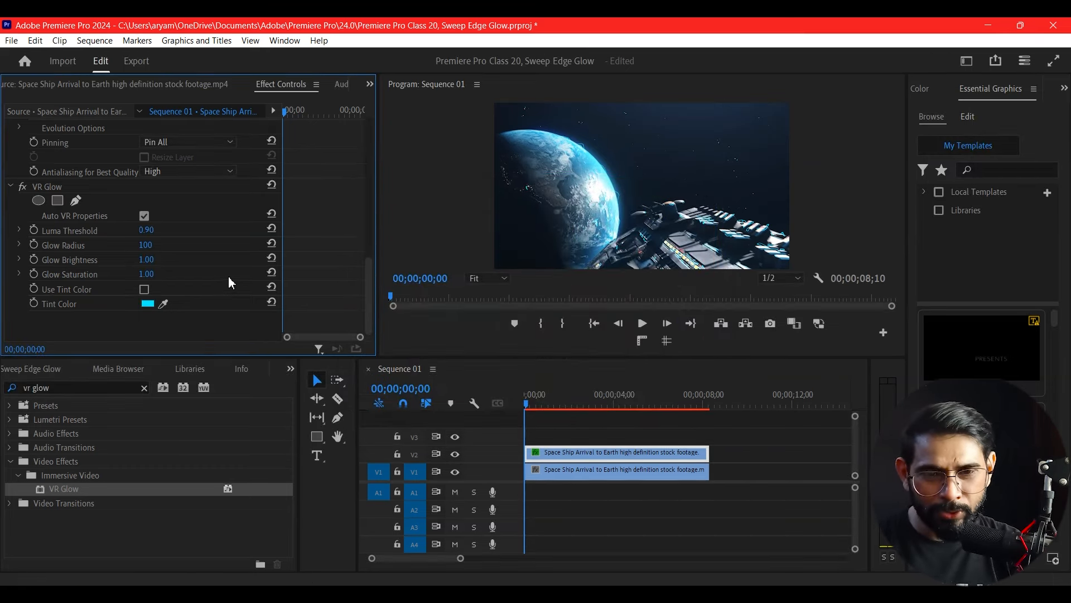
Step: Set VR Glow's Luma Threshold to 0.50 and its Glow Radius to 40
{"action": "left_click", "coordinate": [148, 230]}
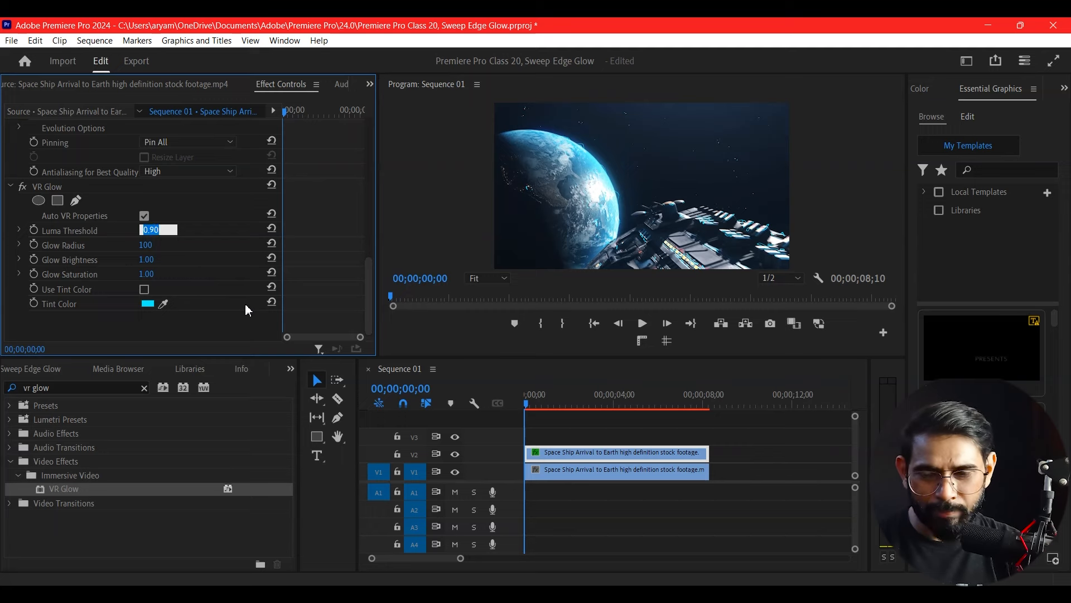
{"action": "left_click", "coordinate": [219, 316]}
{"action": "left_click", "coordinate": [152, 230]}
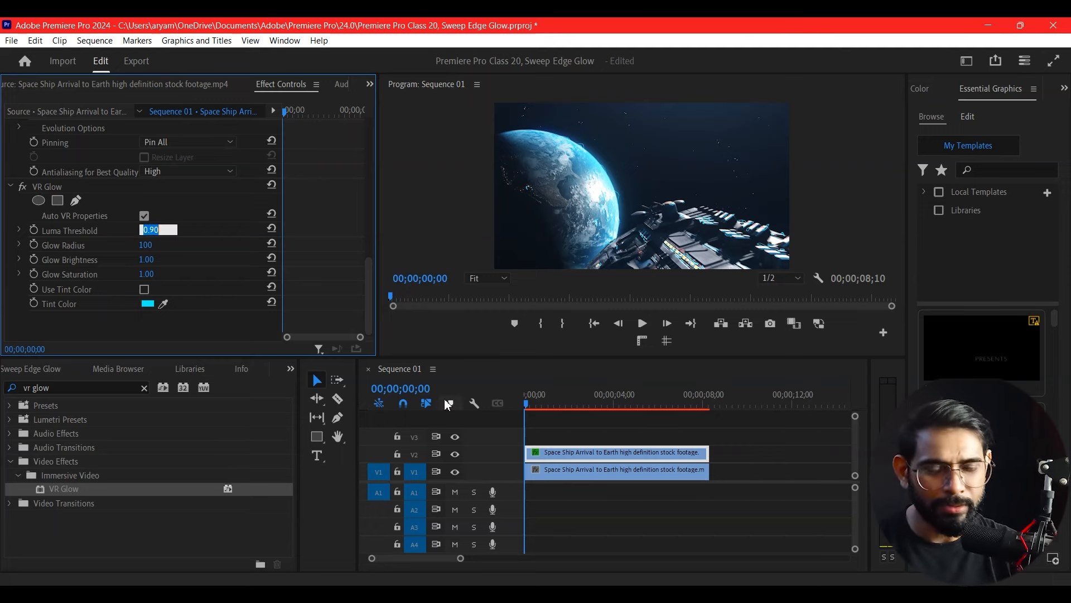
{"action": "type", "text": ".50"}
{"action": "key", "text": "Return"}
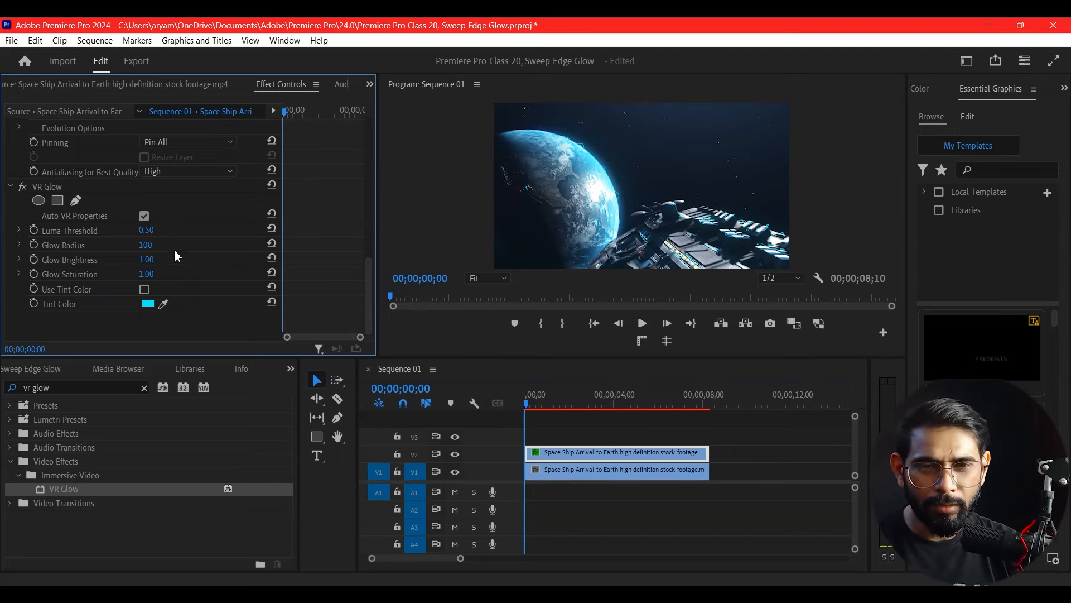
{"action": "left_click", "coordinate": [159, 246]}
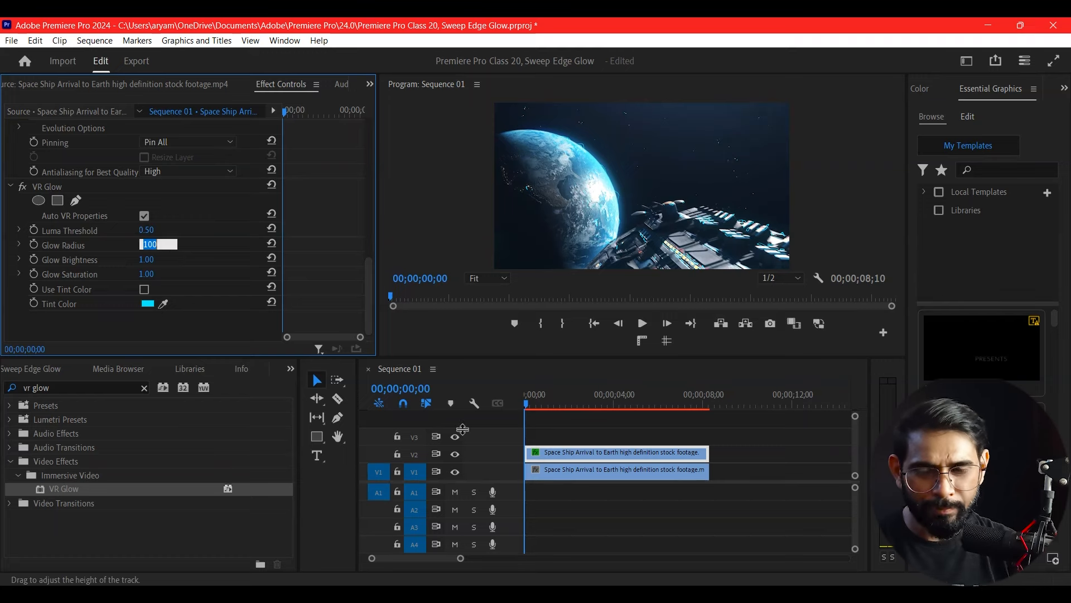
{"action": "type", "text": "40"}
{"action": "key", "text": "Return"}
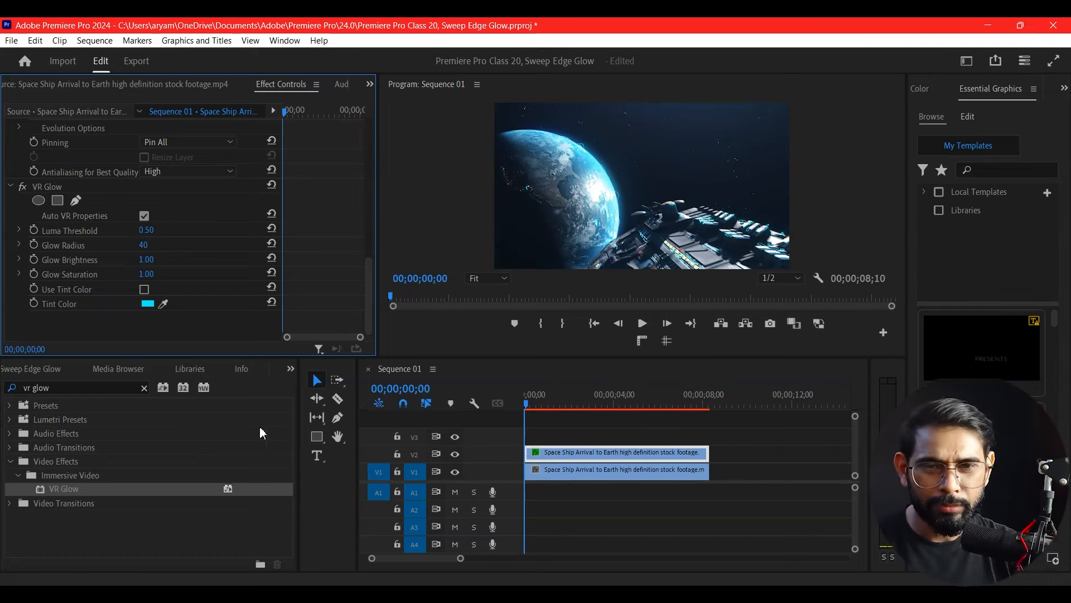
Step: Try VR Glow's Glow Brightness at 5 and at 3 to compare the glow intensity
{"action": "left_click", "coordinate": [156, 259]}
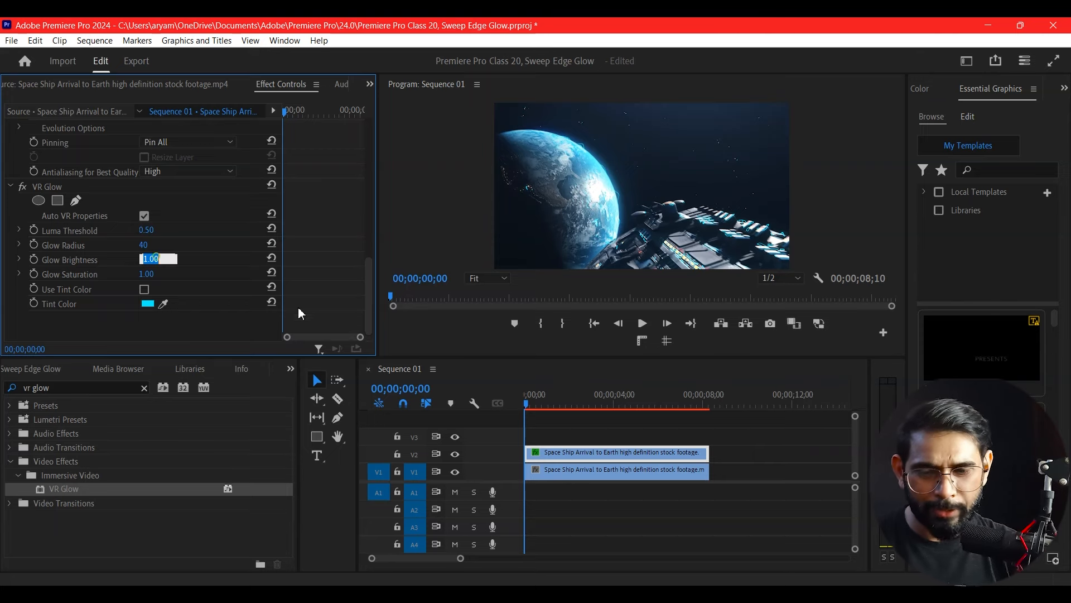
{"action": "type", "text": "5"}
{"action": "key", "text": "Return"}
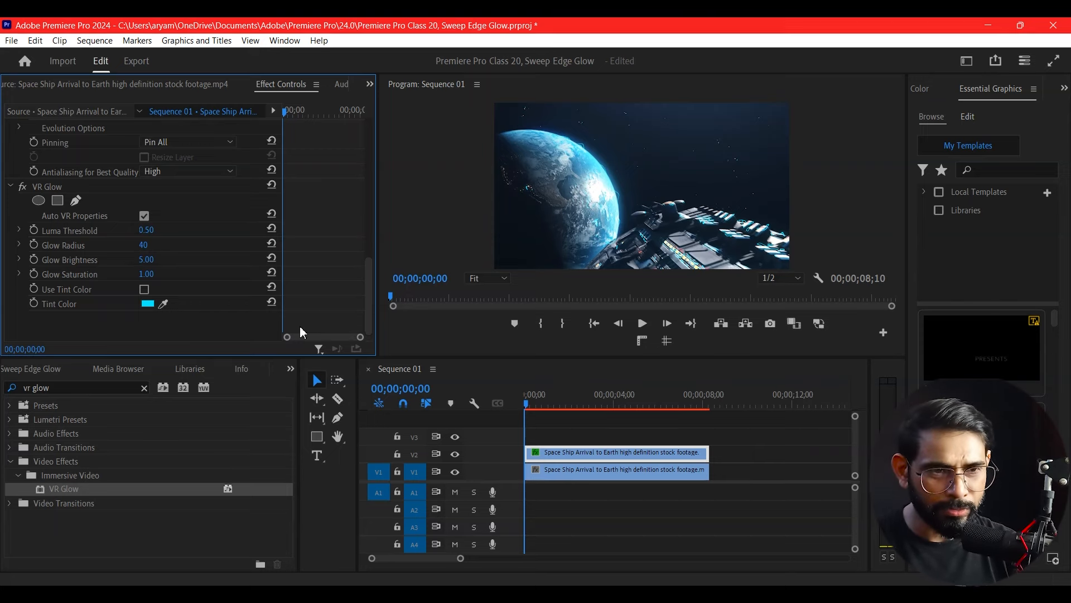
{"action": "left_click", "coordinate": [152, 260]}
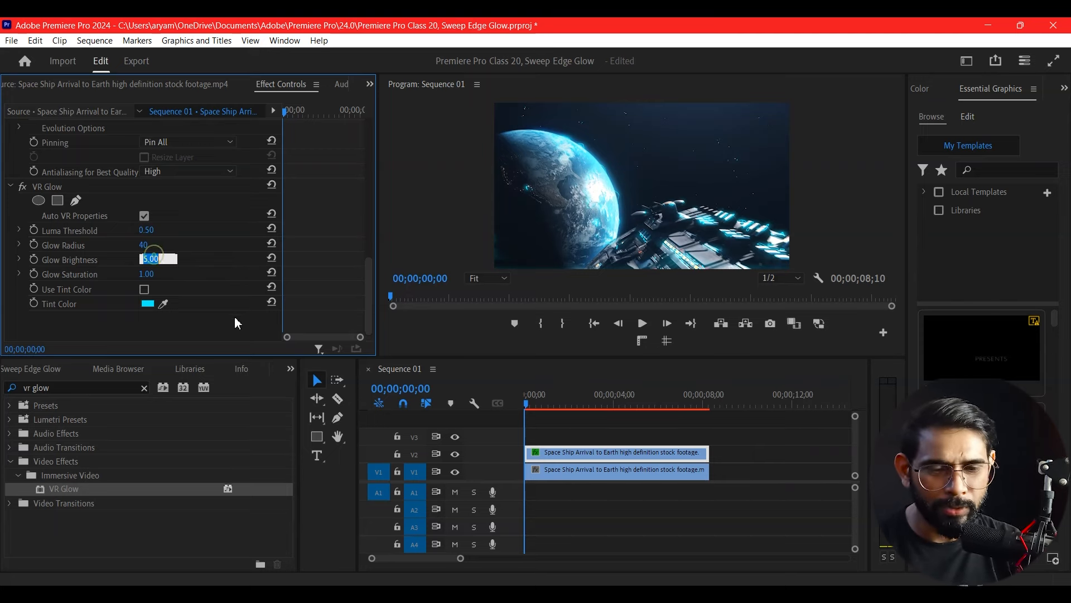
{"action": "type", "text": "3"}
{"action": "key", "text": "Return"}
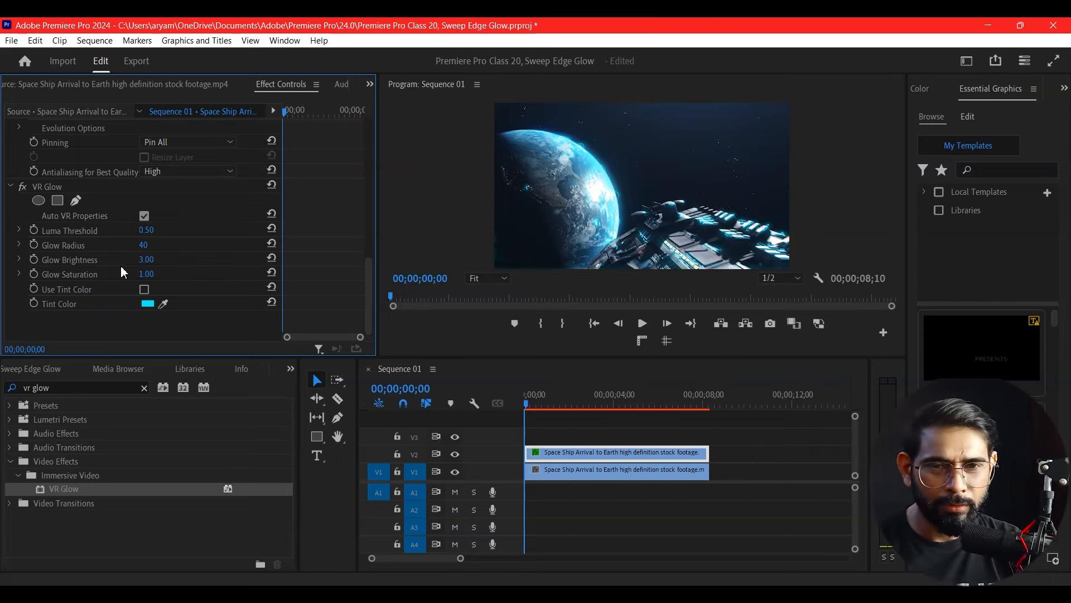
Step: Set VR Glow's Glow Brightness to 5 and its Glow Saturation to 10
{"action": "left_click", "coordinate": [146, 259]}
{"action": "type", "text": "5"}
{"action": "key", "text": "Tab"}
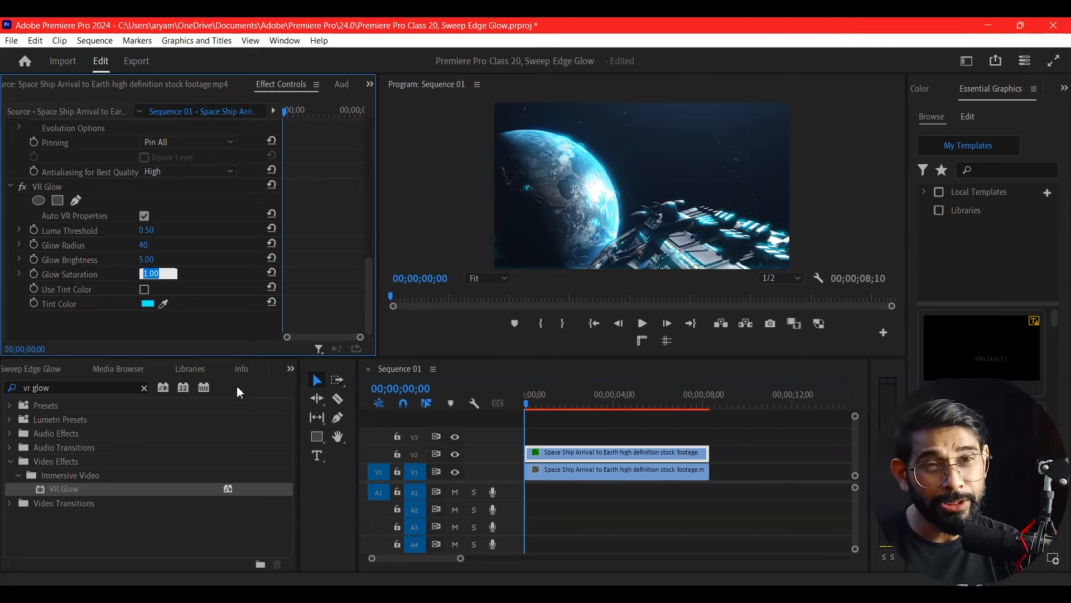
{"action": "type", "text": "10"}
{"action": "key", "text": "Return"}
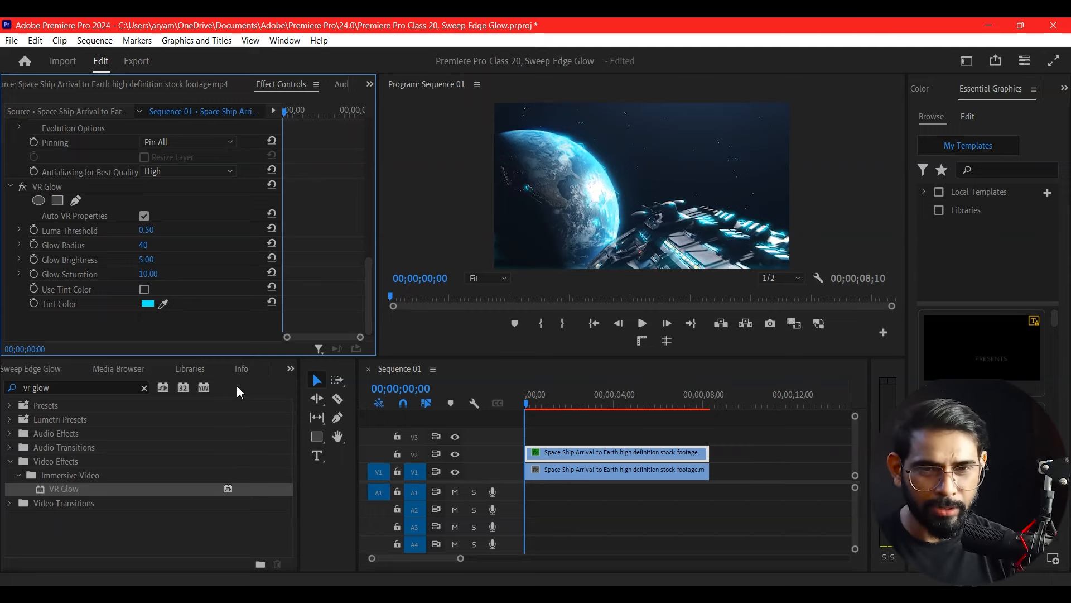
Step: Enable Use Tint Color for VR Glow, scrub the sequence to preview it, and return the playhead to the start
{"action": "left_click", "coordinate": [145, 289]}
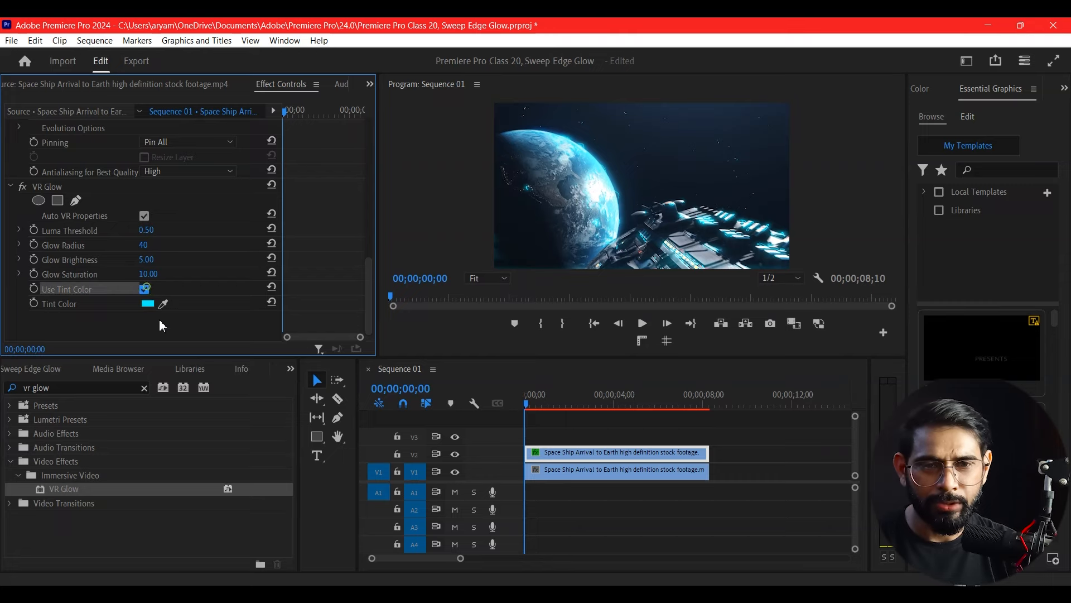
{"action": "left_click_drag", "start_coordinate": [527, 403], "coordinate": [567, 471]}
{"action": "key", "text": "Home"}
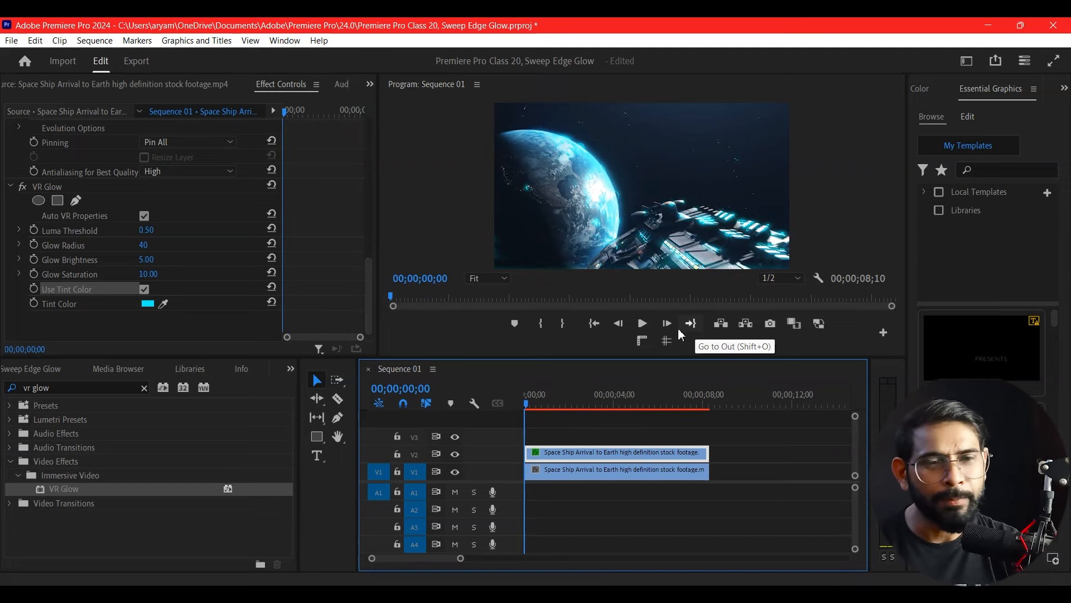
Step: Turn on keyframing for Extract's White Input Level at the clip start and set the value to 0
{"action": "left_click_drag", "start_coordinate": [369, 257], "coordinate": [372, 137]}
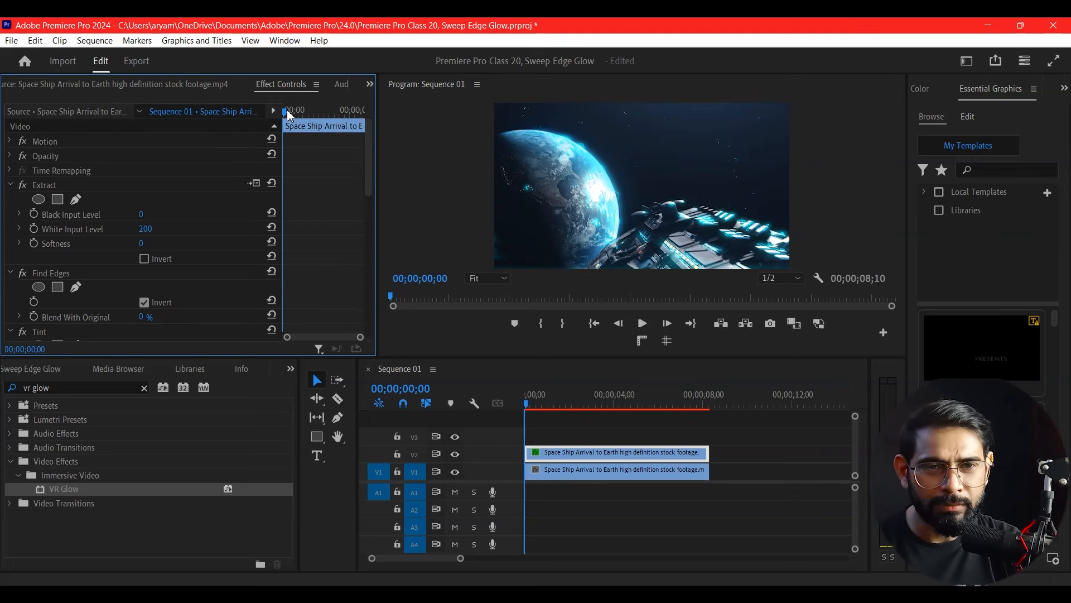
{"action": "left_click", "coordinate": [34, 229]}
{"action": "left_click", "coordinate": [145, 228]}
{"action": "type", "text": "0"}
{"action": "key", "text": "Return"}
Step: Add a White Input Level keyframe of 200 to the Extract effect at 00;00;01;07
{"action": "left_click_drag", "start_coordinate": [527, 403], "coordinate": [555, 402]}
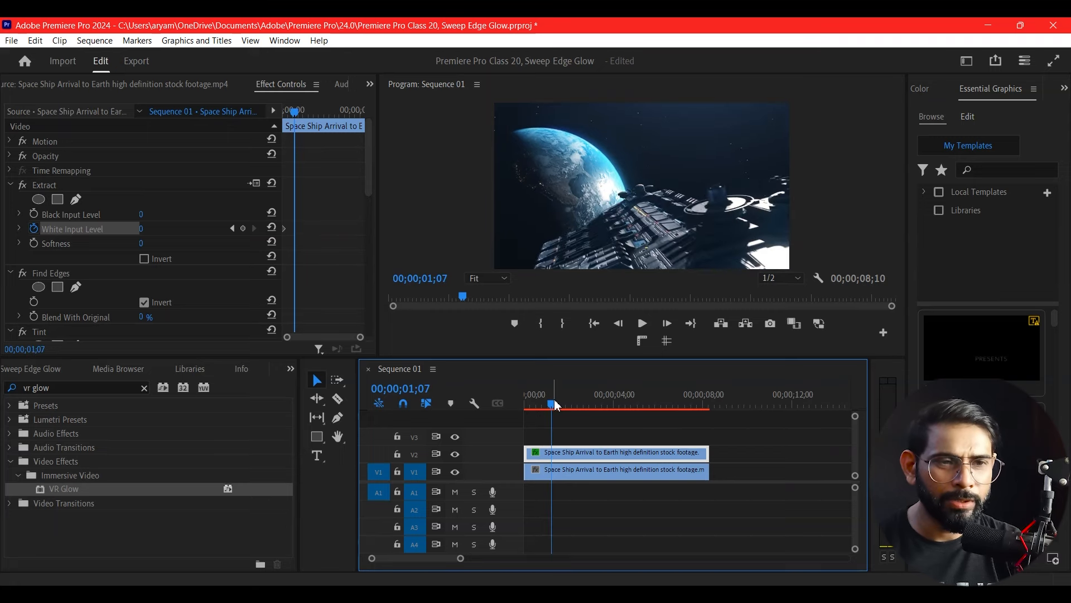
{"action": "left_click", "coordinate": [342, 260]}
{"action": "key", "text": "equal"}
{"action": "key", "text": "equal"}
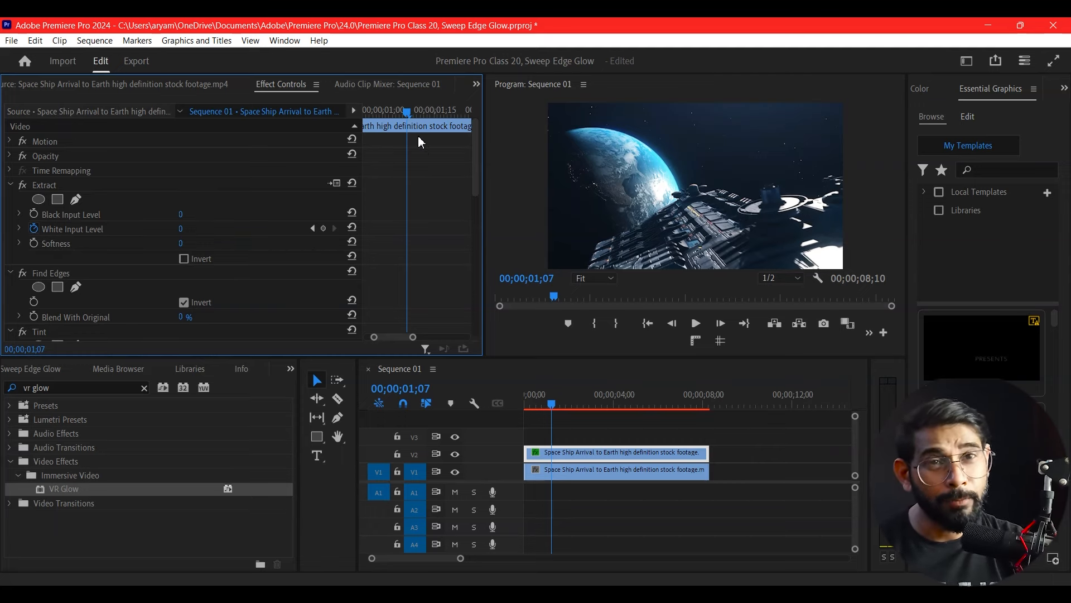
{"action": "left_click", "coordinate": [180, 229]}
{"action": "type", "text": "200"}
{"action": "key", "text": "Return"}
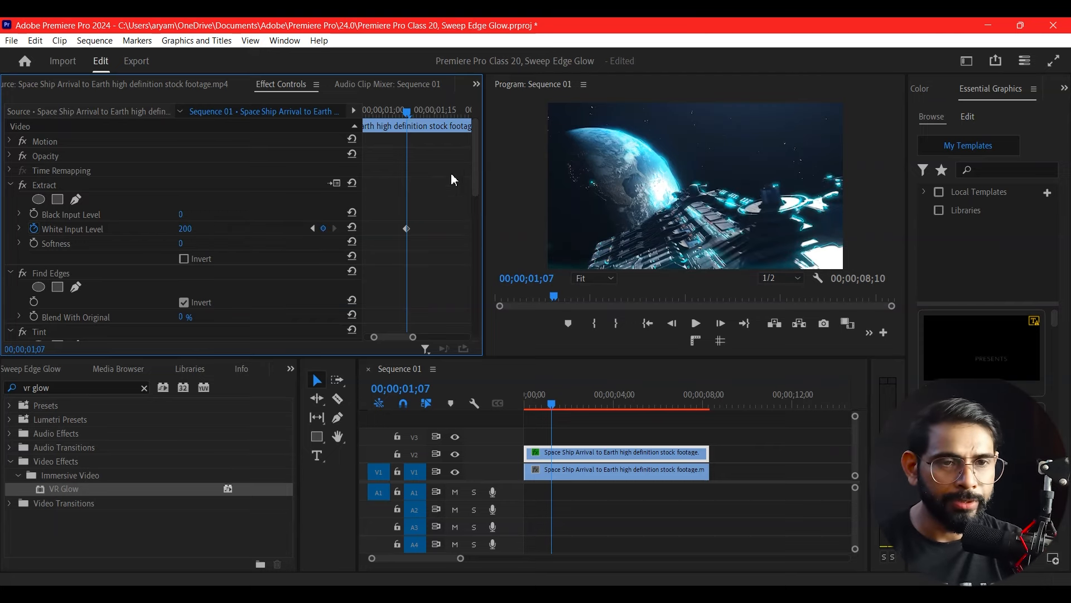
Step: With the playhead at 00;00;00;18, set VR Glow's Glow Brightness to 3 and its Glow Radius to 12
{"action": "left_click_drag", "start_coordinate": [407, 114], "coordinate": [423, 151]}
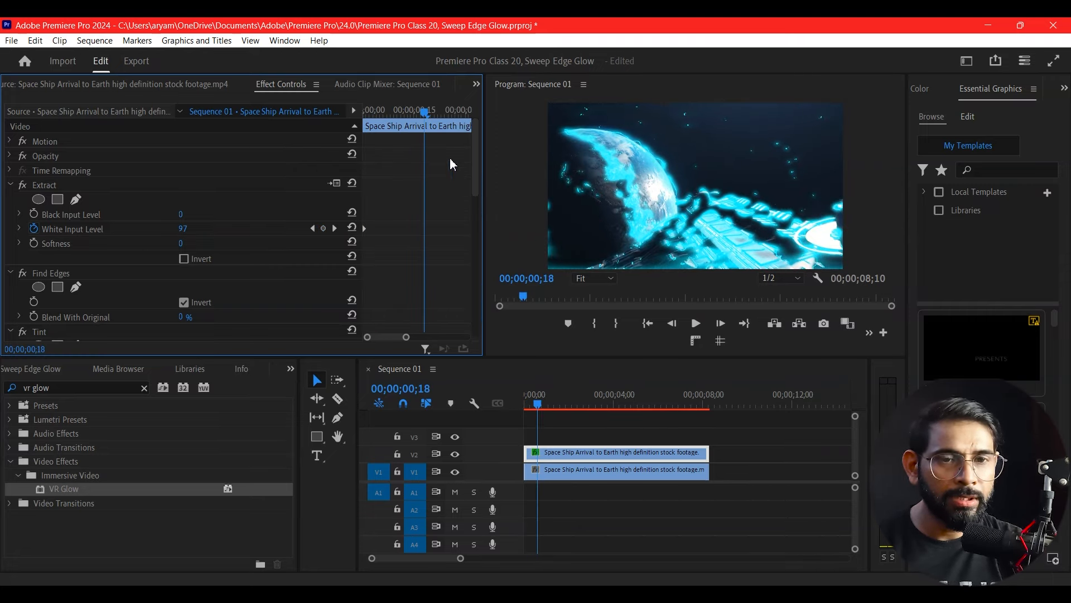
{"action": "scroll", "coordinate": [272, 272], "scroll_direction": "down", "scroll_amount": 12}
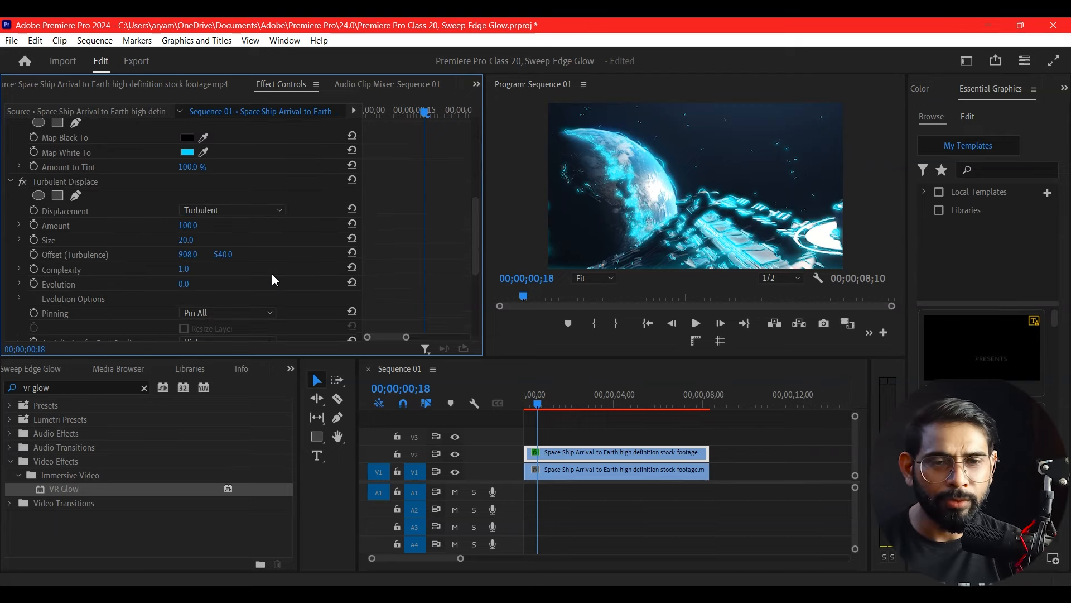
{"action": "scroll", "coordinate": [205, 286], "scroll_direction": "down", "scroll_amount": 6}
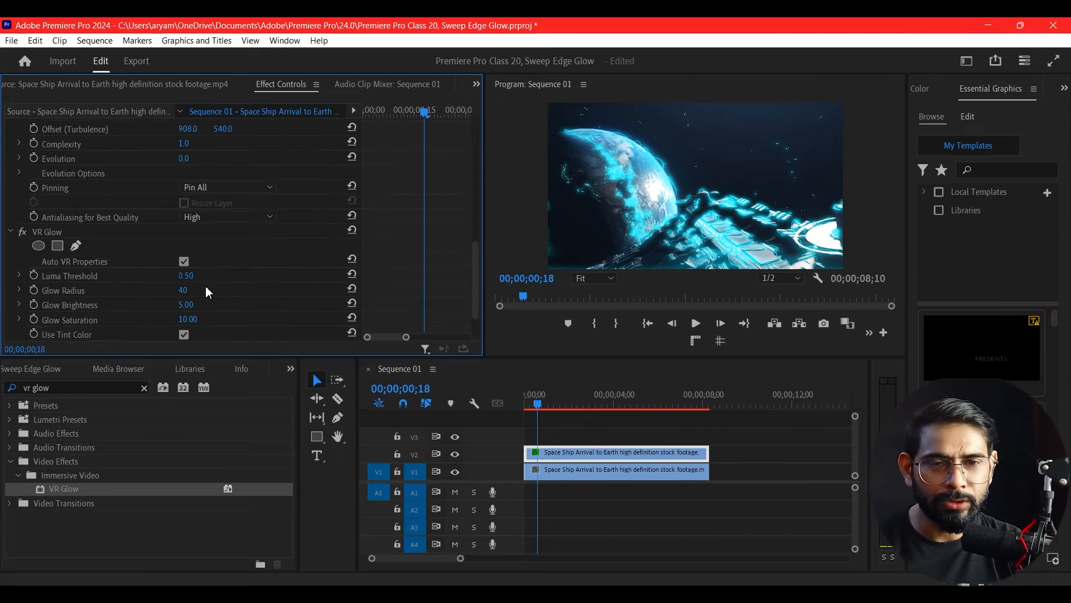
{"action": "left_click_drag", "start_coordinate": [191, 261], "coordinate": [180, 260]}
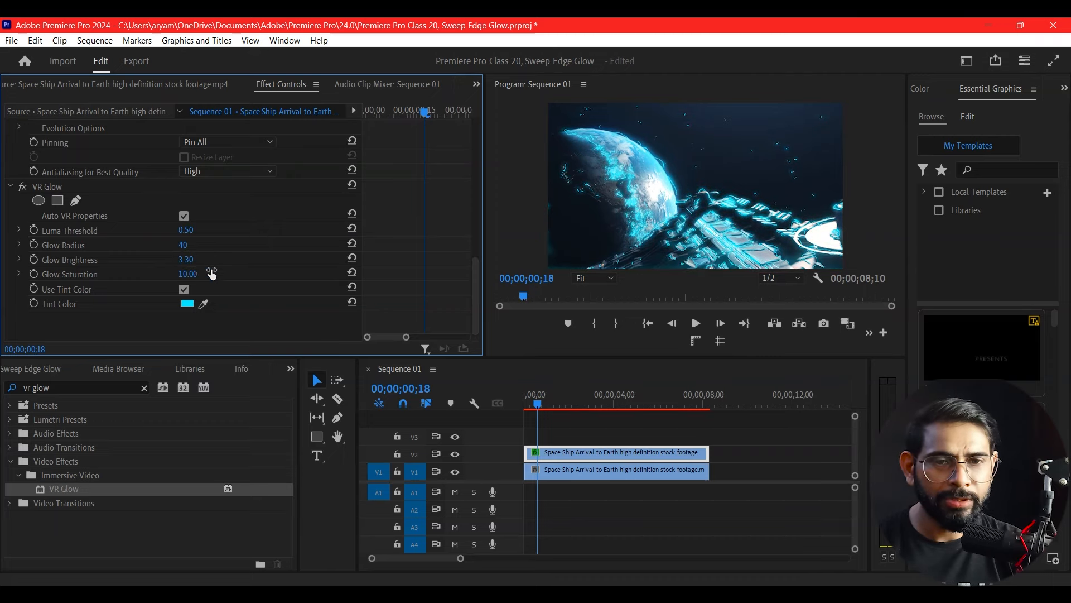
{"action": "type", "text": "3"}
{"action": "key", "text": "Return"}
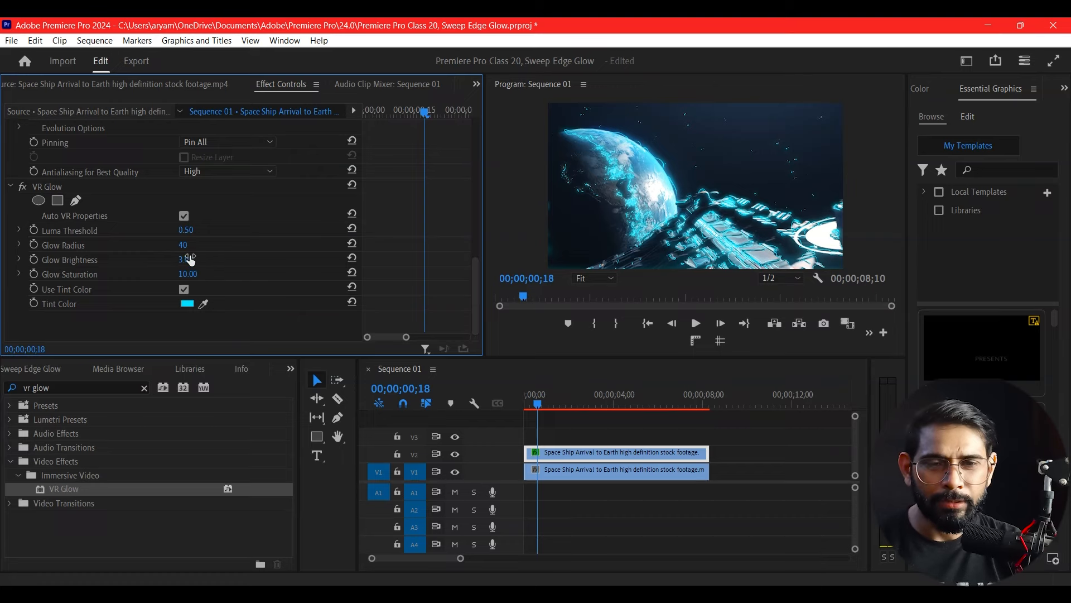
{"action": "left_click_drag", "start_coordinate": [180, 251], "coordinate": [164, 251]}
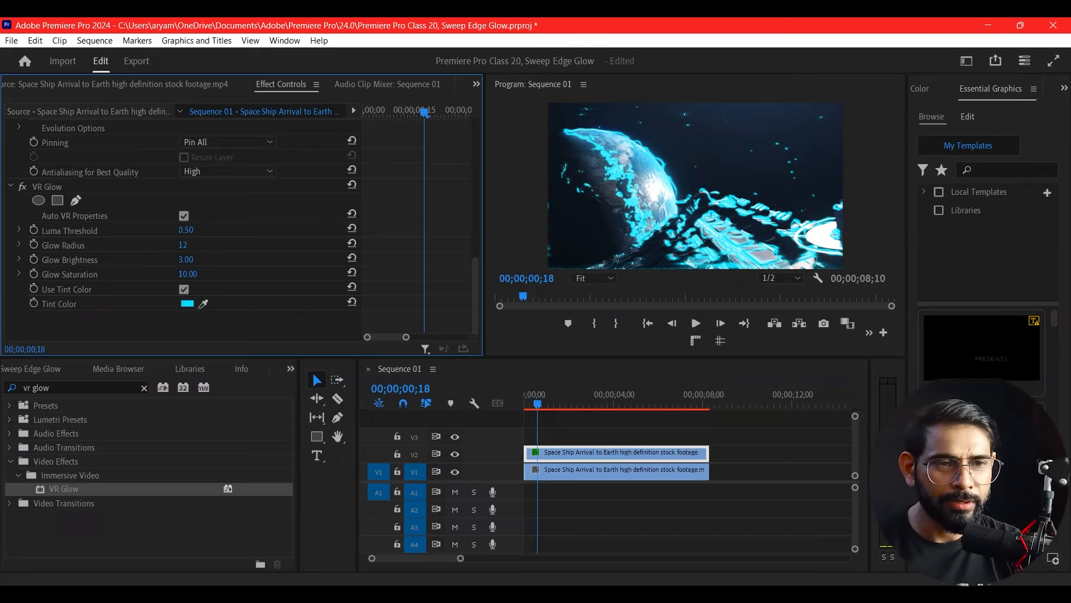
Step: Scrub from the sequence start to about 00;00;01;06 to review the edge glow sweep between the White Input Level keyframes
{"action": "left_click_drag", "start_coordinate": [538, 403], "coordinate": [507, 438]}
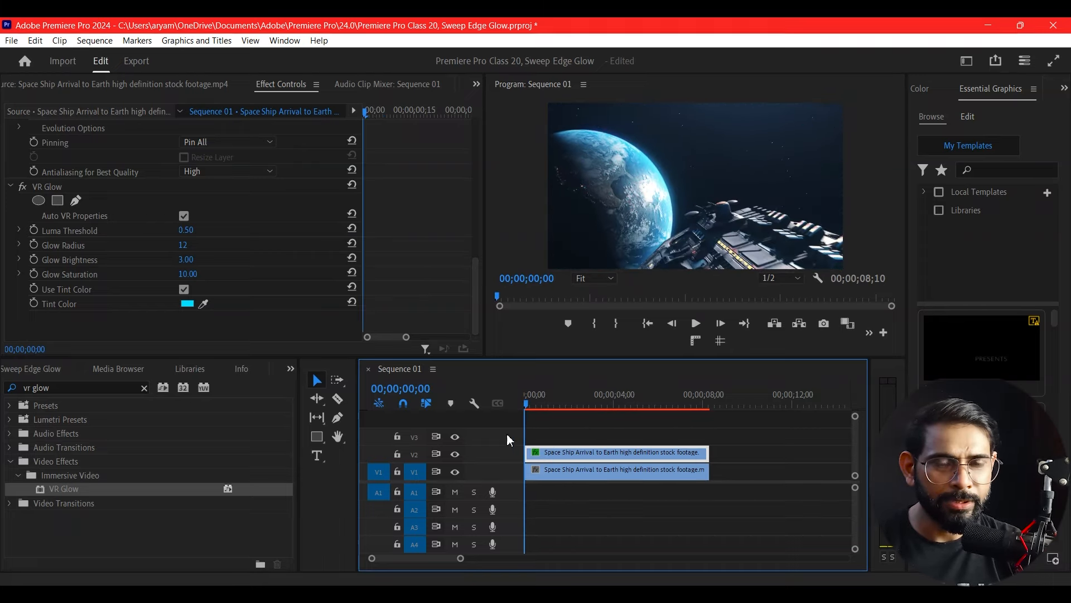
{"action": "left_click_drag", "start_coordinate": [472, 270], "coordinate": [486, 127]}
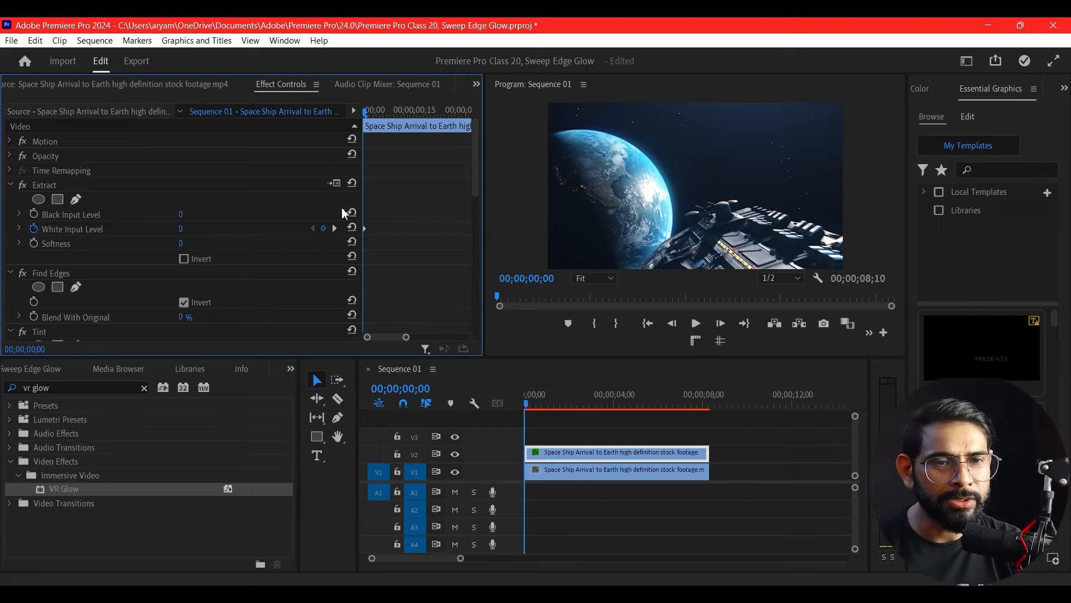
{"action": "left_click_drag", "start_coordinate": [373, 120], "coordinate": [397, 119]}
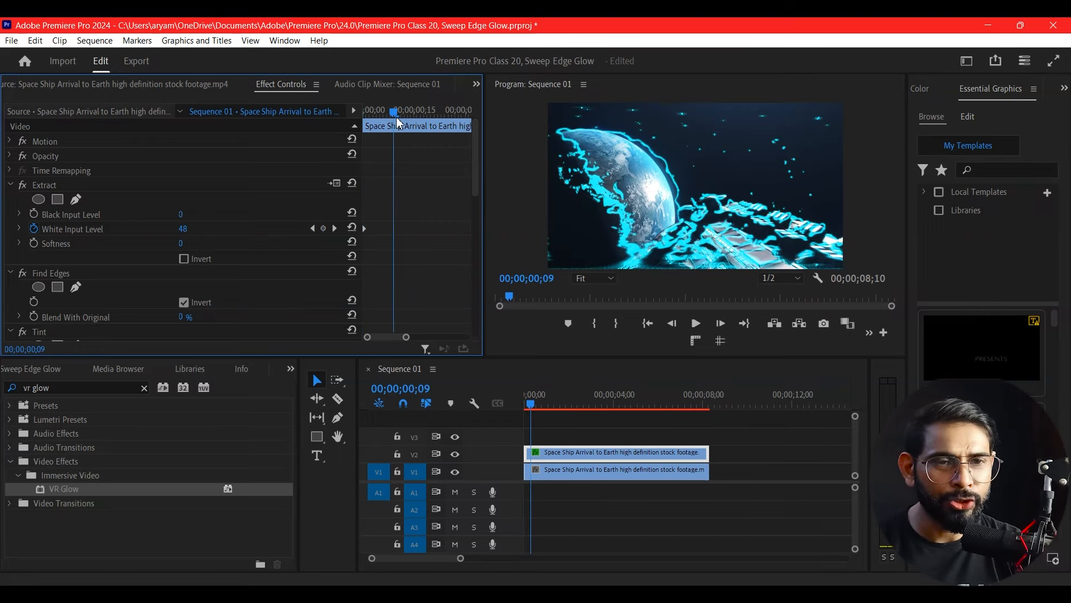
{"action": "left_click", "coordinate": [539, 405]}
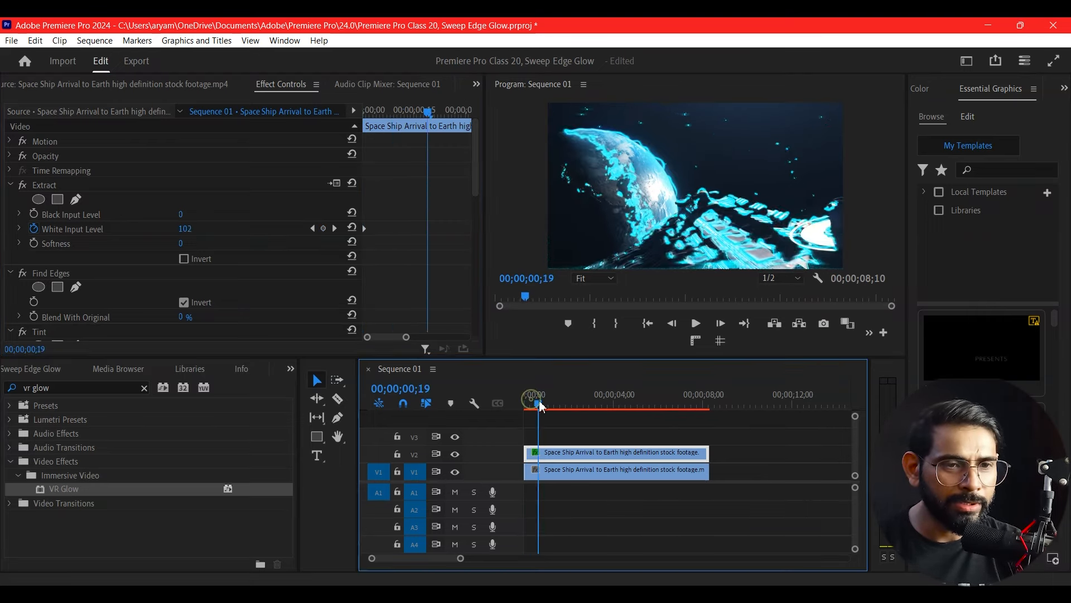
{"action": "key", "text": "Right"}
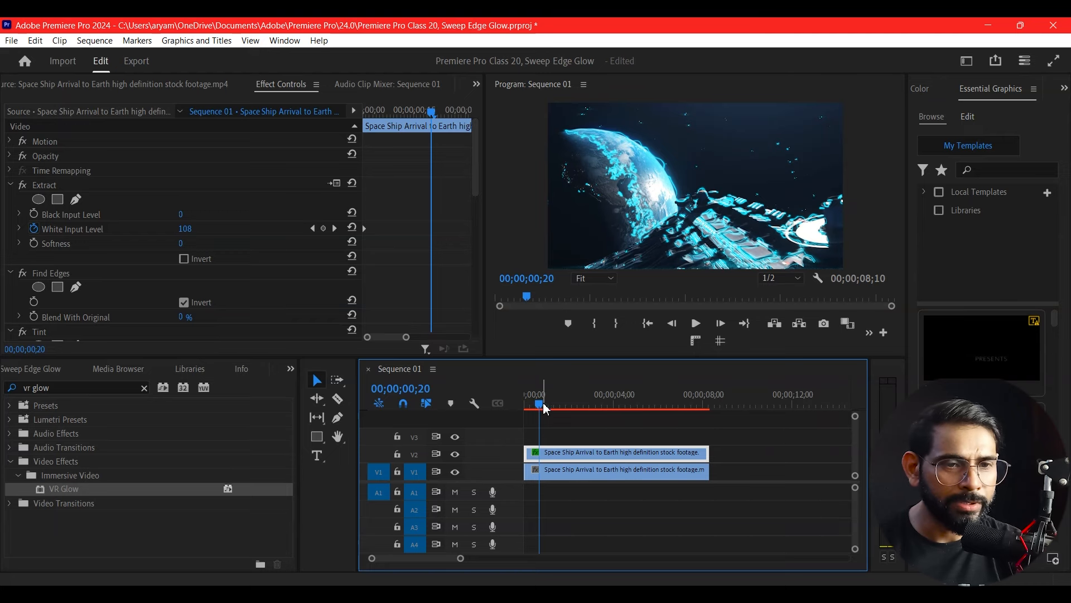
{"action": "left_click_drag", "start_coordinate": [546, 408], "coordinate": [545, 411]}
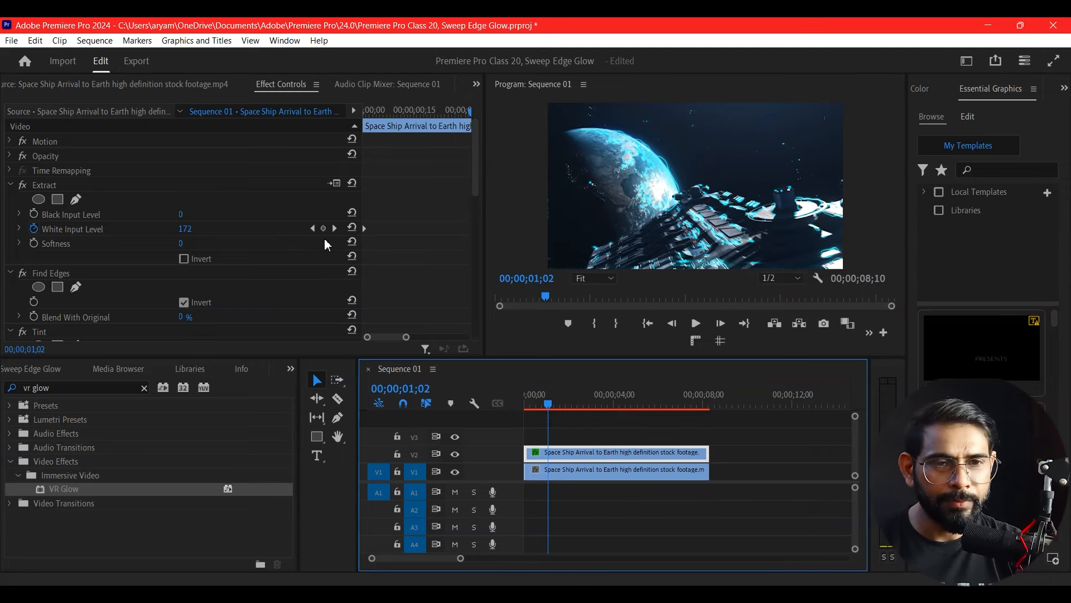
{"action": "left_click", "coordinate": [411, 341]}
{"action": "left_click_drag", "start_coordinate": [408, 337], "coordinate": [413, 337]}
{"action": "left_click_drag", "start_coordinate": [449, 112], "coordinate": [452, 134]}
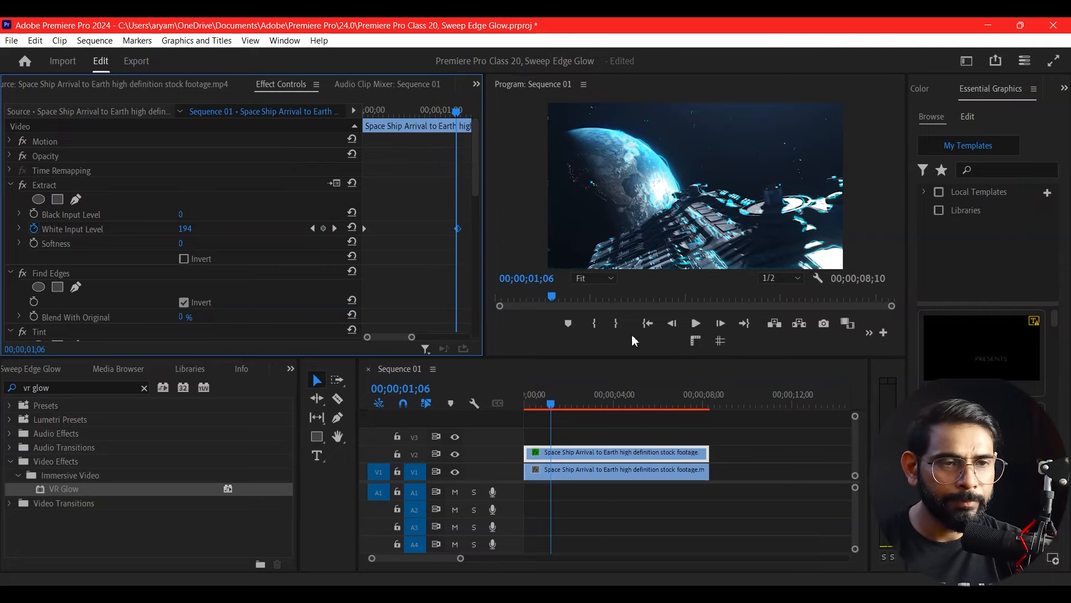
Step: Set the V2 glow clip's Opacity to 0% and turn on its keyframing at 00;00;00;17
{"action": "left_click_drag", "start_coordinate": [446, 124], "coordinate": [414, 139]}
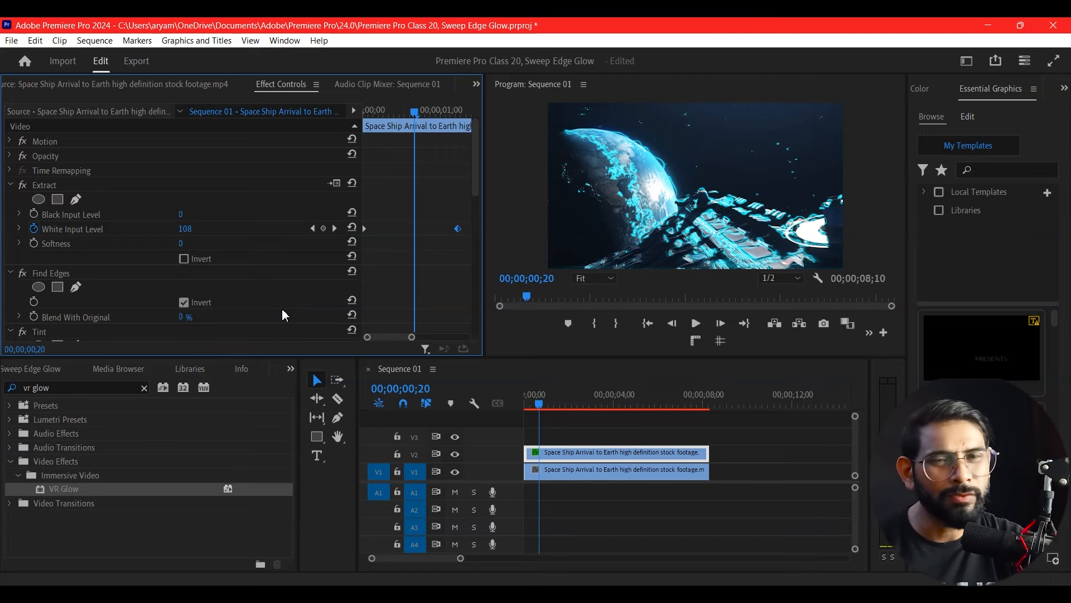
{"action": "left_click", "coordinate": [10, 155]}
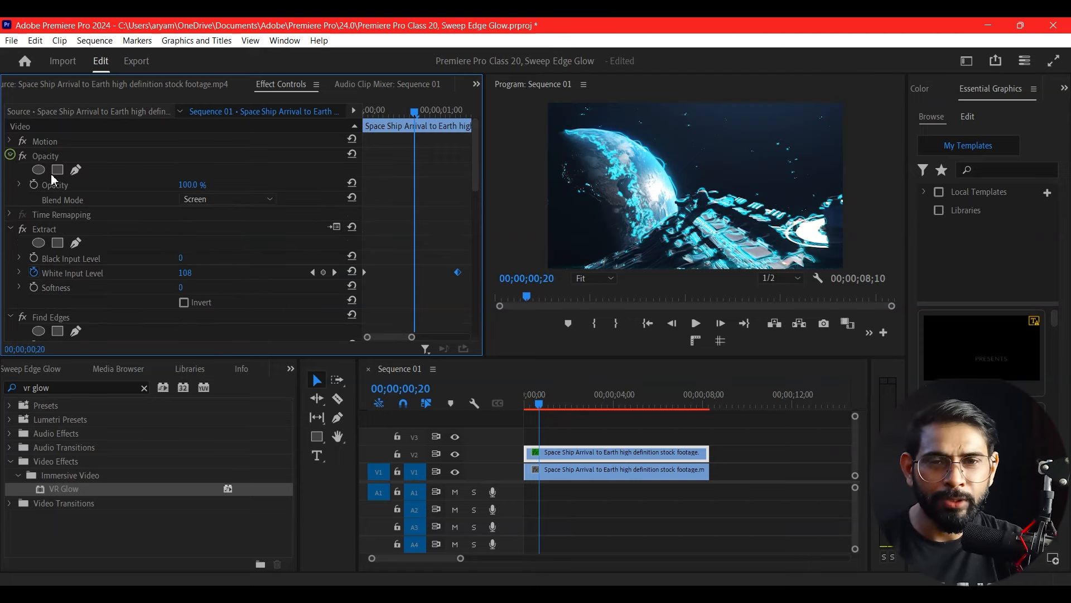
{"action": "left_click_drag", "start_coordinate": [419, 114], "coordinate": [417, 115]}
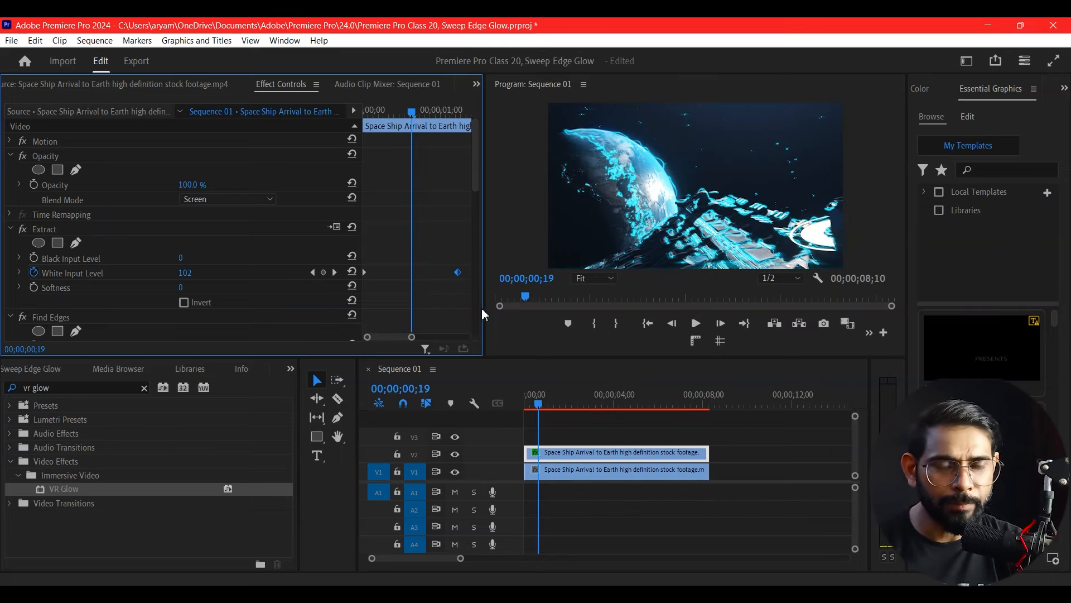
{"action": "left_click", "coordinate": [299, 271]}
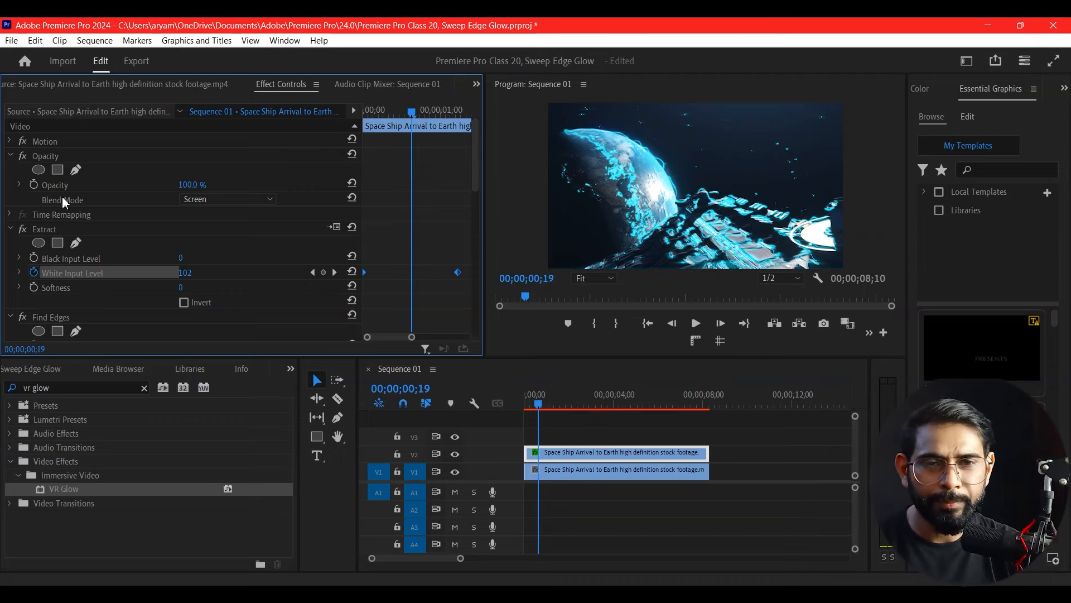
{"action": "left_click_drag", "start_coordinate": [193, 186], "coordinate": [87, 186]}
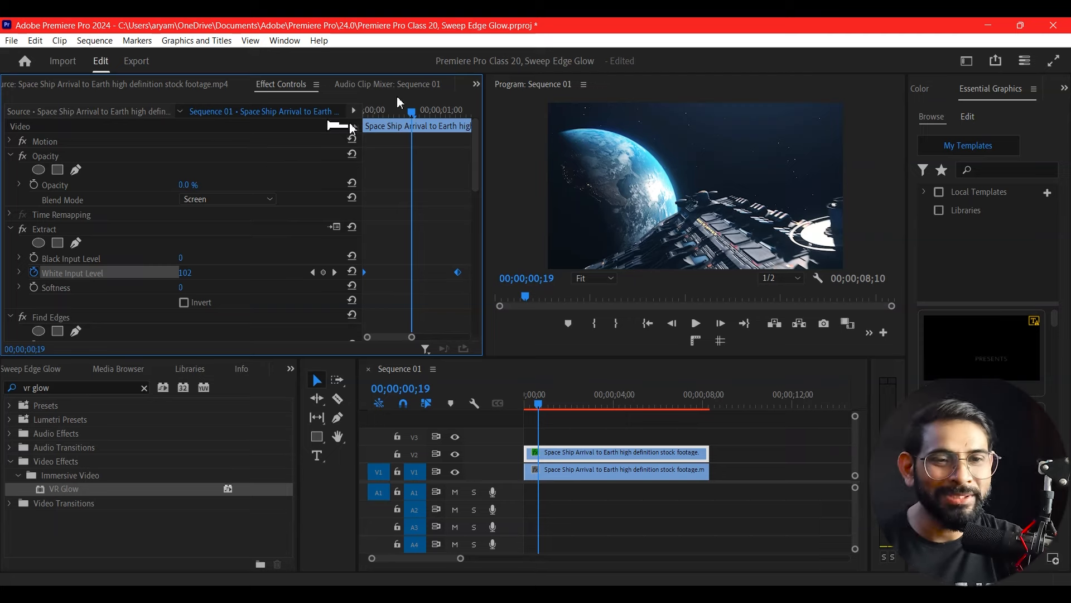
{"action": "left_click_drag", "start_coordinate": [414, 114], "coordinate": [406, 119]}
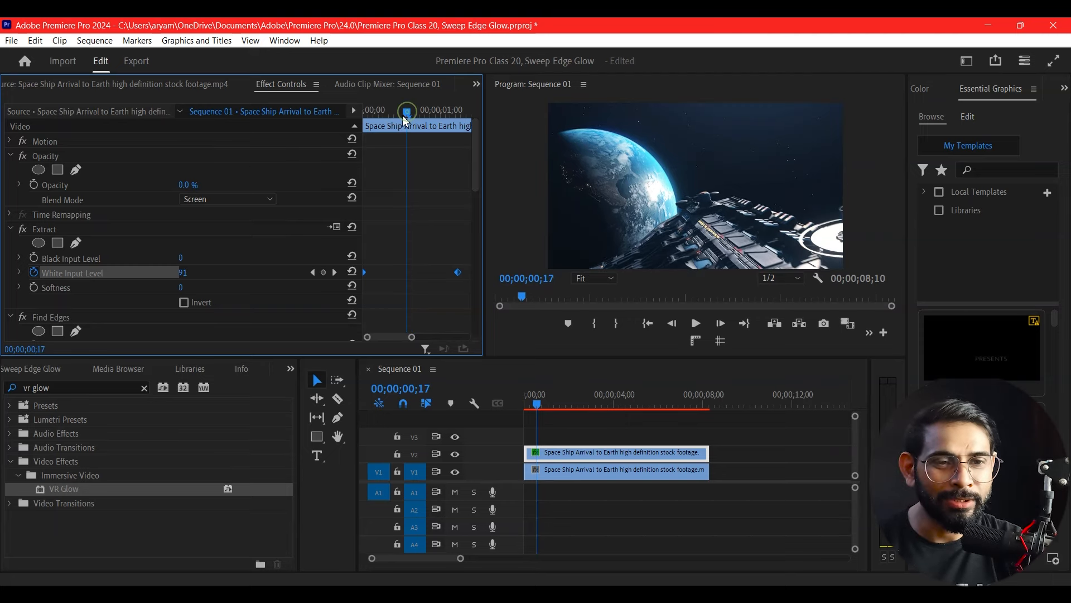
{"action": "left_click", "coordinate": [34, 185]}
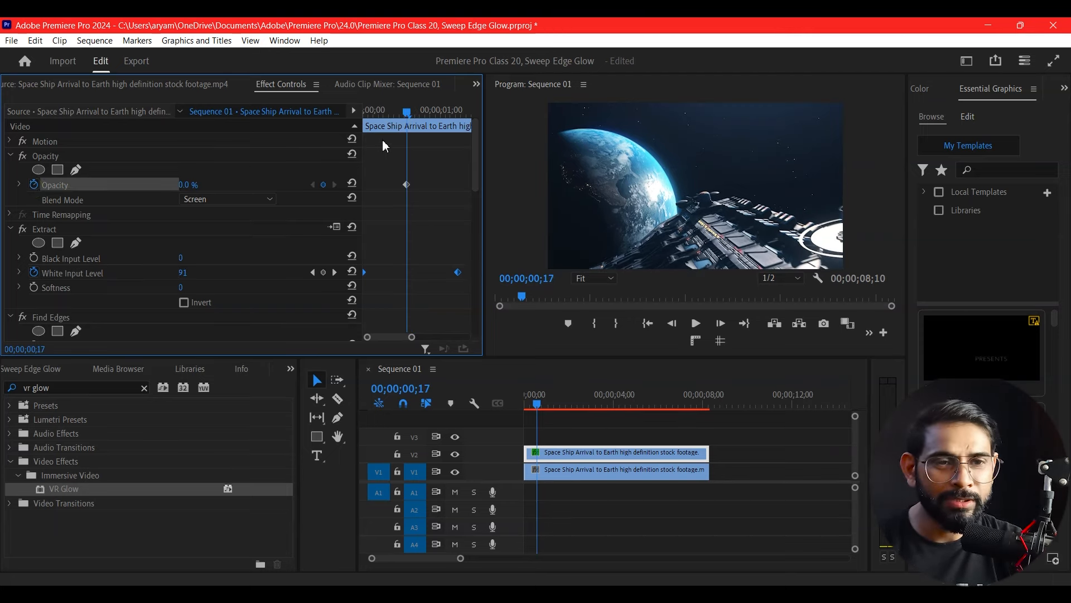
Step: Raise the V2 clip's Opacity further along the clip with added keyframes that fade the glow in
{"action": "left_click_drag", "start_coordinate": [389, 341], "coordinate": [392, 342]}
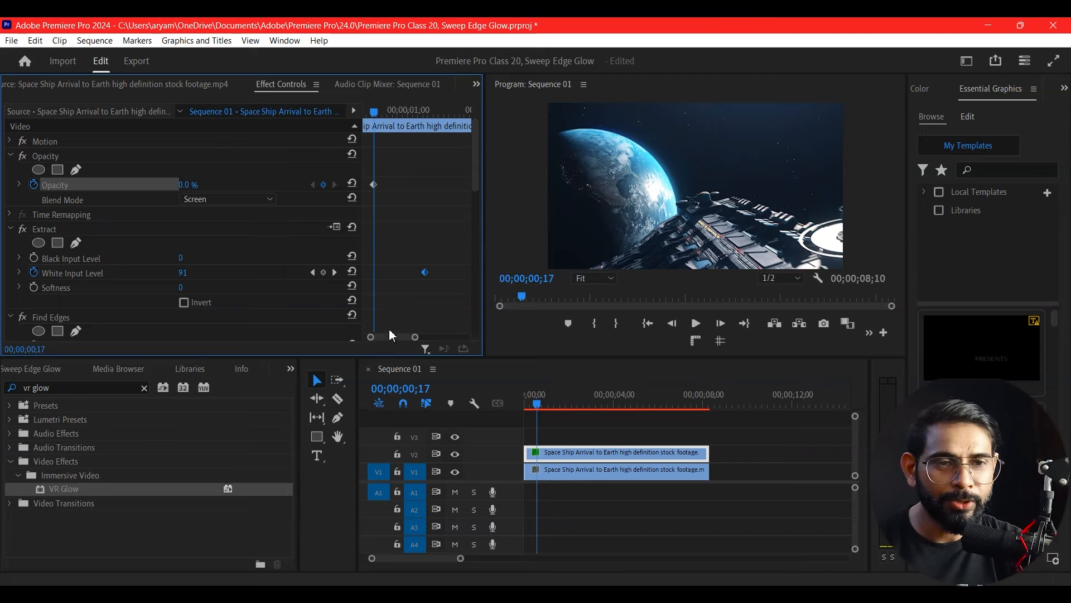
{"action": "left_click_drag", "start_coordinate": [373, 112], "coordinate": [453, 119]}
{"action": "left_click_drag", "start_coordinate": [188, 185], "coordinate": [245, 188]}
Step: Play the sequence from the start to review the edge glow with its opacity fade
{"action": "left_click_drag", "start_coordinate": [449, 113], "coordinate": [323, 198]}
{"action": "key", "text": "space"}
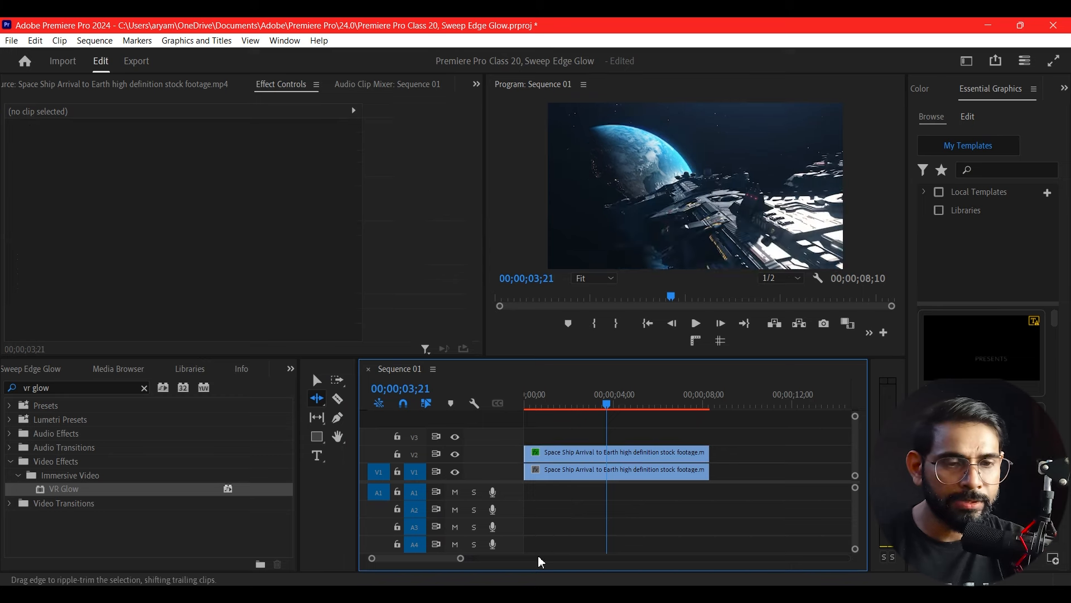
{"action": "key", "text": "Home"}
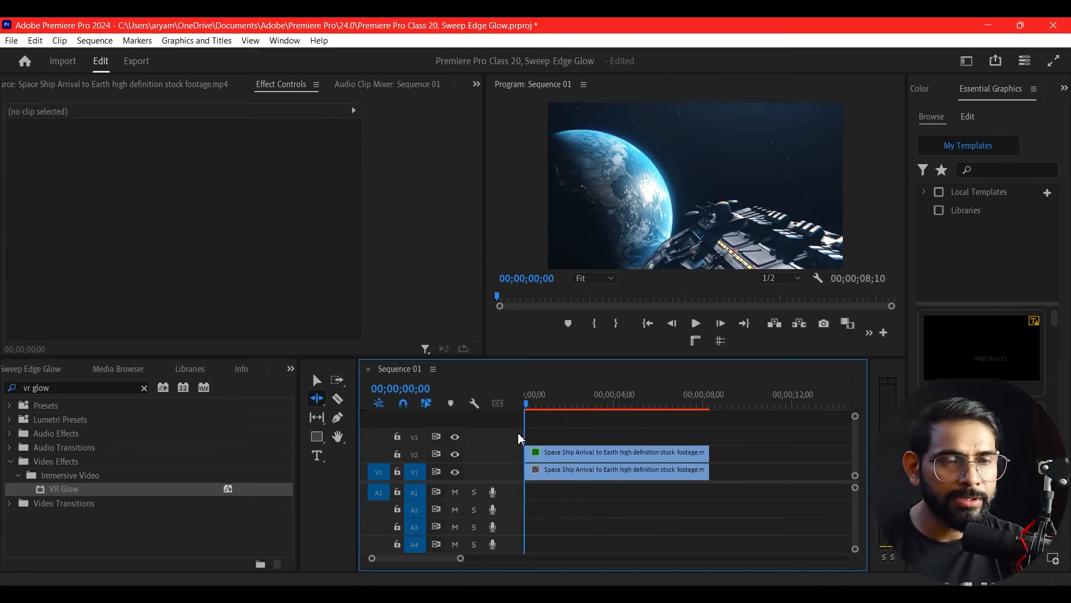
{"action": "key", "text": "space"}
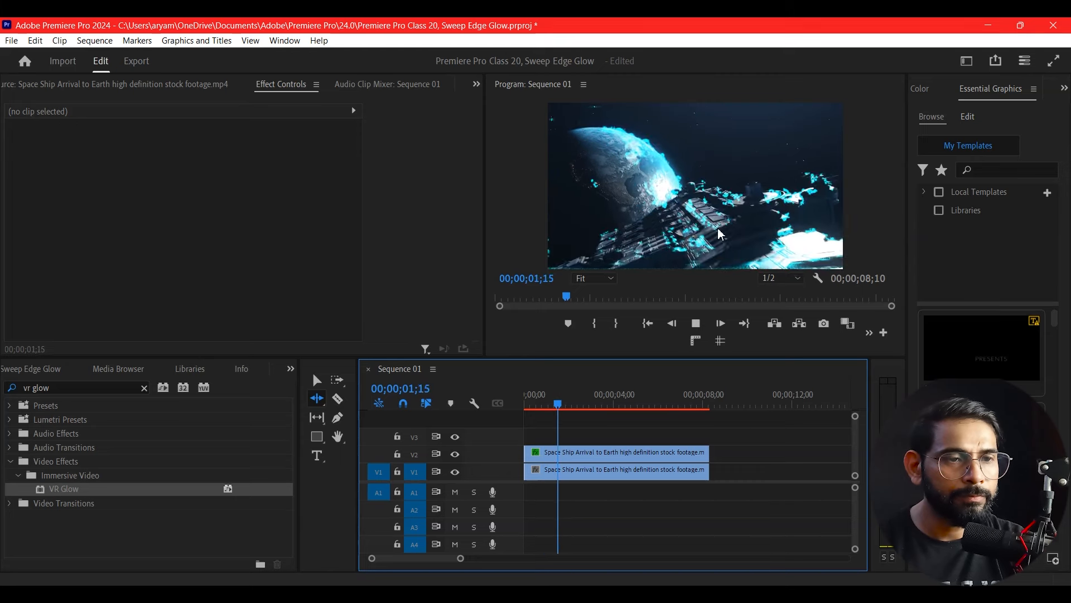
{"action": "key", "text": "space"}
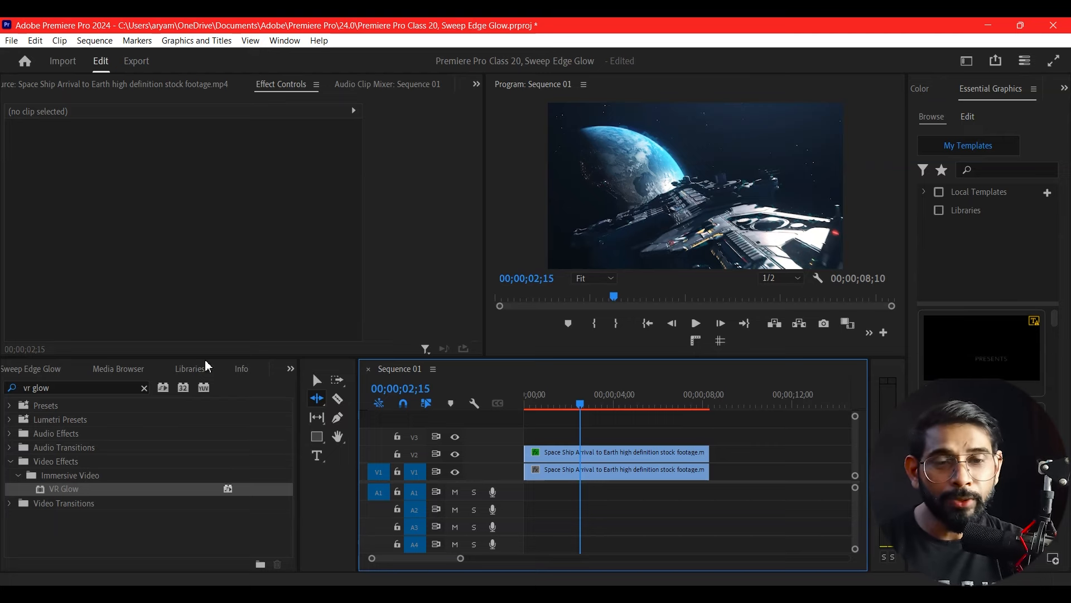
Step: Shift the V2 glow clip to about 00;00;12;00 on its track and delete the duplicate of it made on V3
{"action": "left_click", "coordinate": [316, 380]}
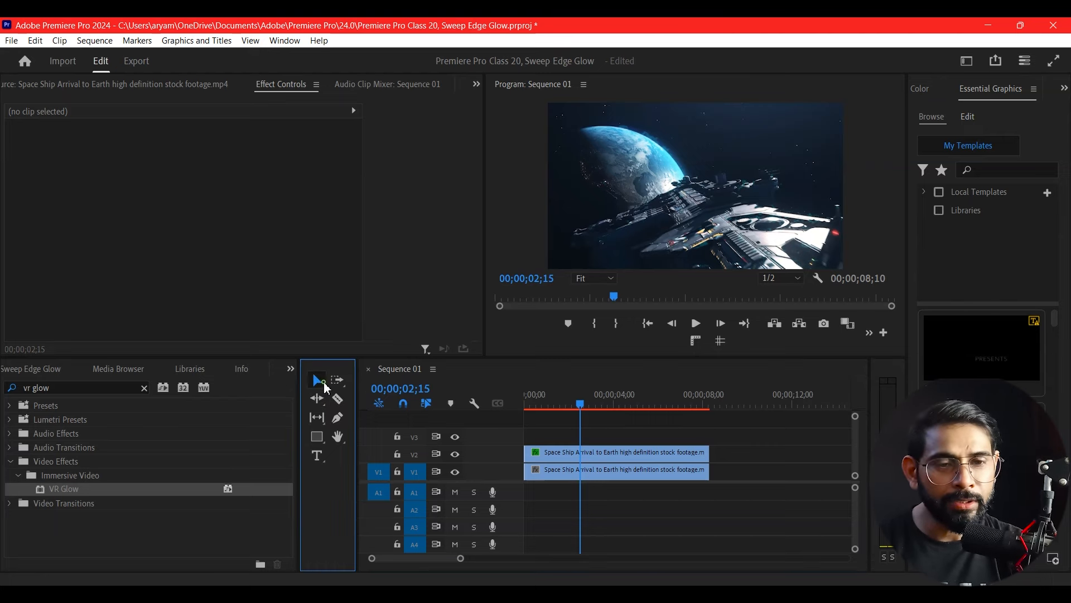
{"action": "left_click", "coordinate": [557, 455]}
{"action": "left_click_drag", "start_coordinate": [557, 455], "coordinate": [557, 439], "text": "alt"}
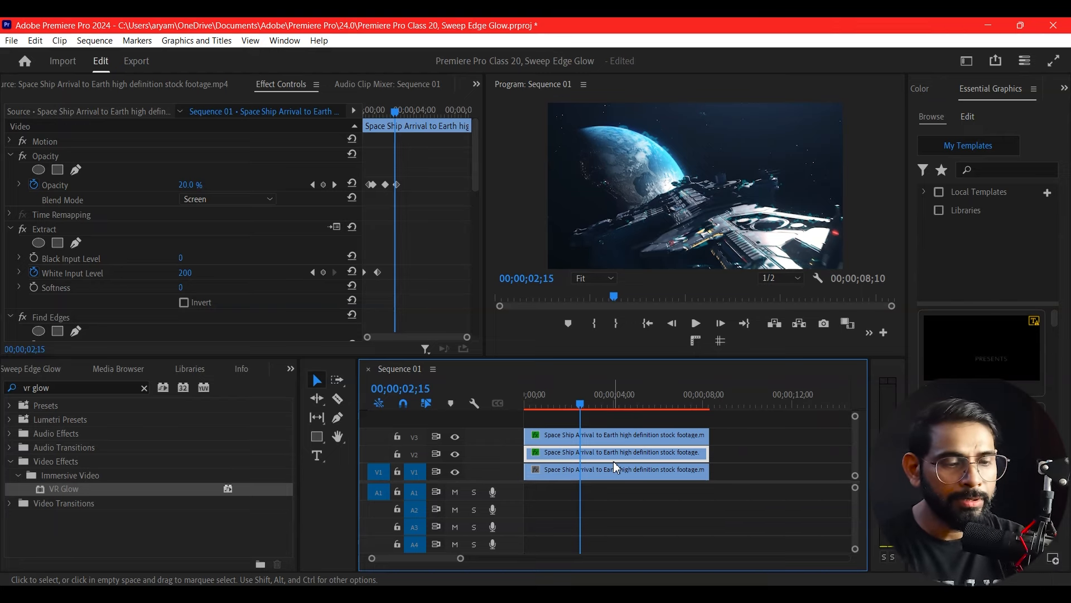
{"action": "left_click_drag", "start_coordinate": [579, 453], "coordinate": [833, 453]}
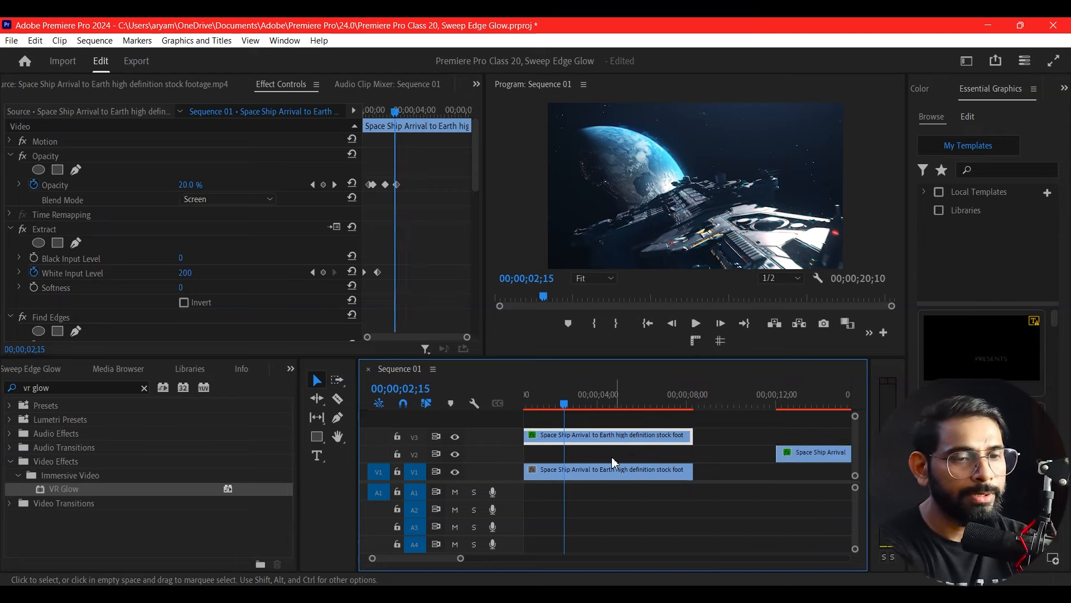
{"action": "key", "text": "Delete"}
Step: Duplicate the V1 spaceship clip onto V2 and set the copy's blend mode to Screen, with the playhead at 00;00;01;16
{"action": "left_click", "coordinate": [597, 477]}
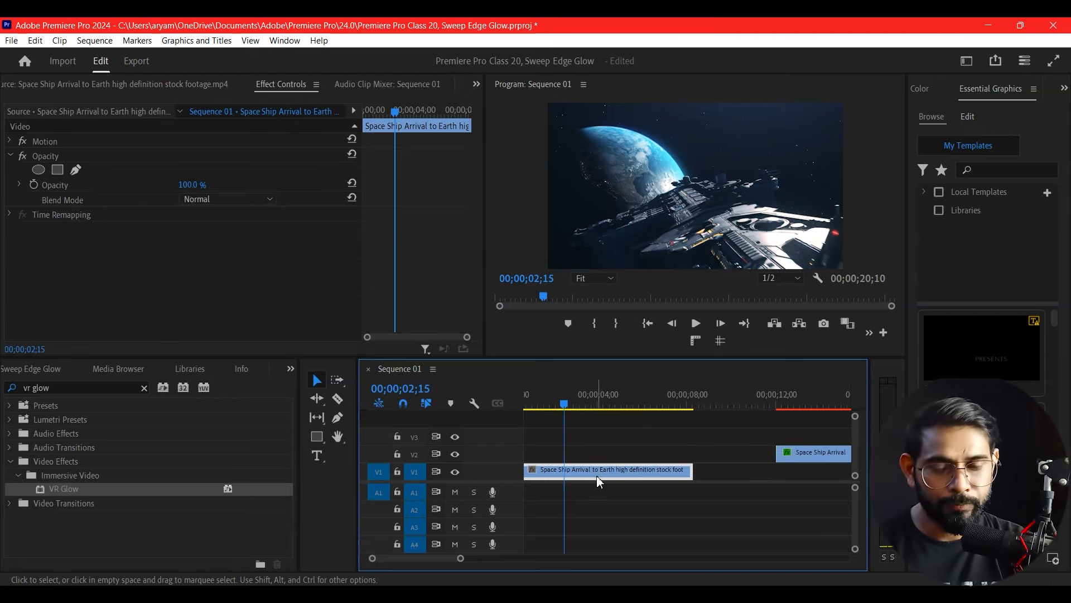
{"action": "left_click_drag", "start_coordinate": [580, 480], "coordinate": [581, 455]}
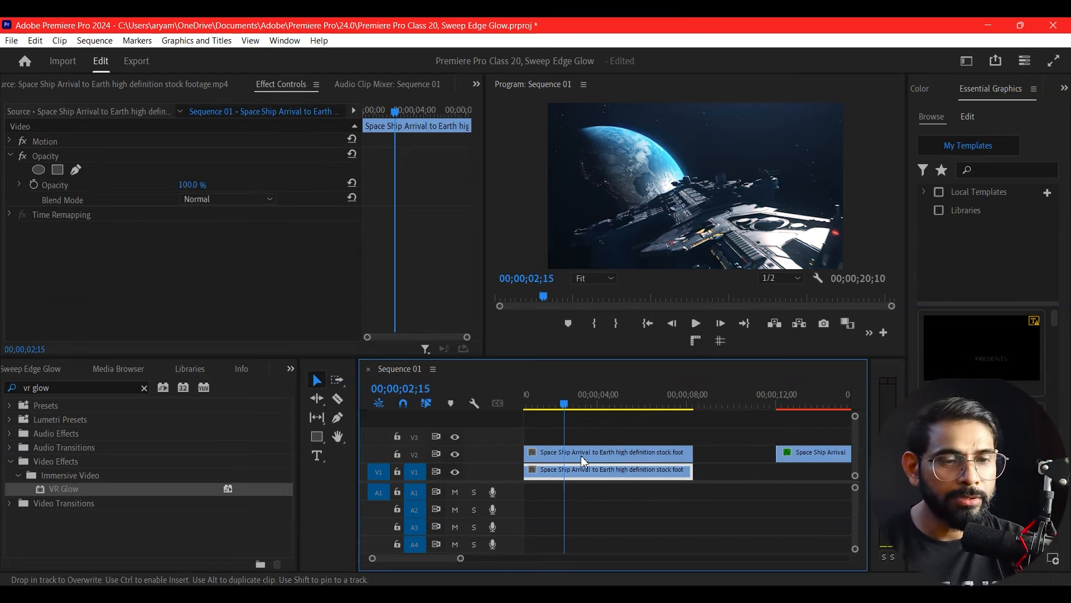
{"action": "left_click", "coordinate": [225, 202]}
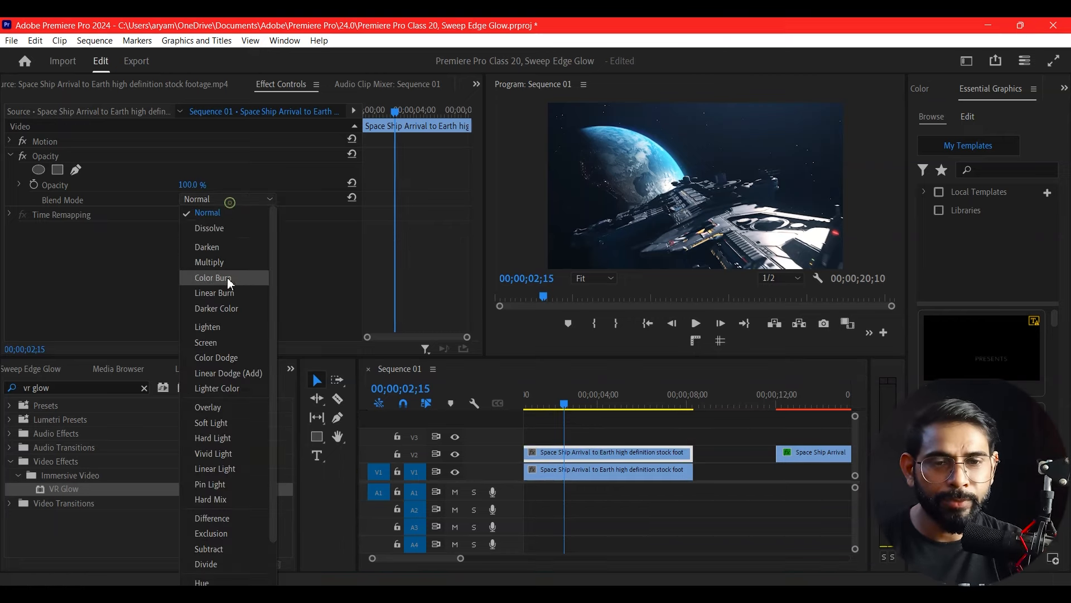
{"action": "left_click", "coordinate": [223, 343]}
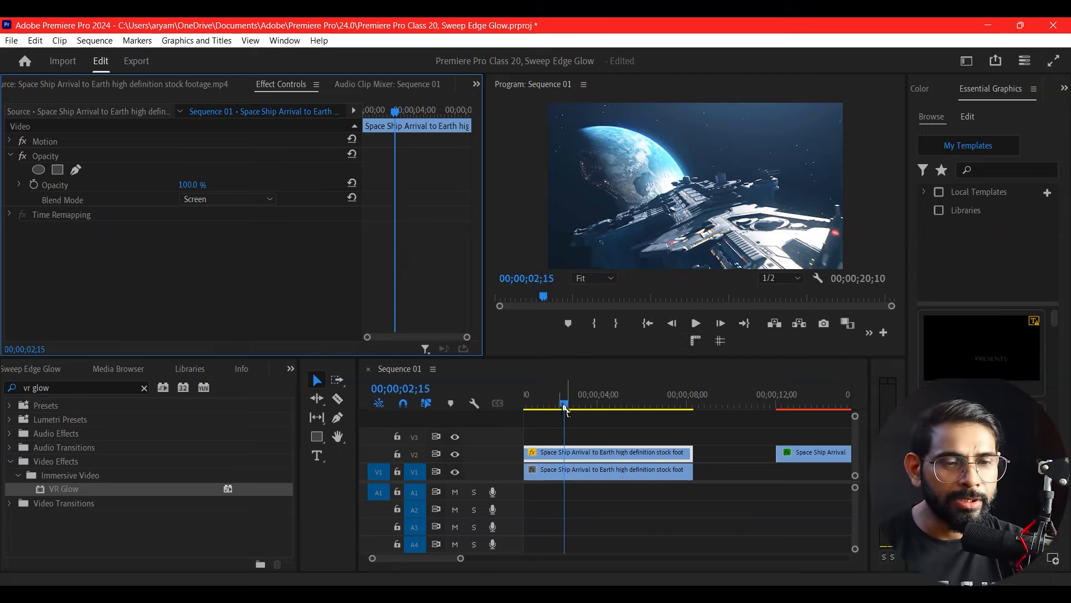
{"action": "left_click", "coordinate": [543, 398]}
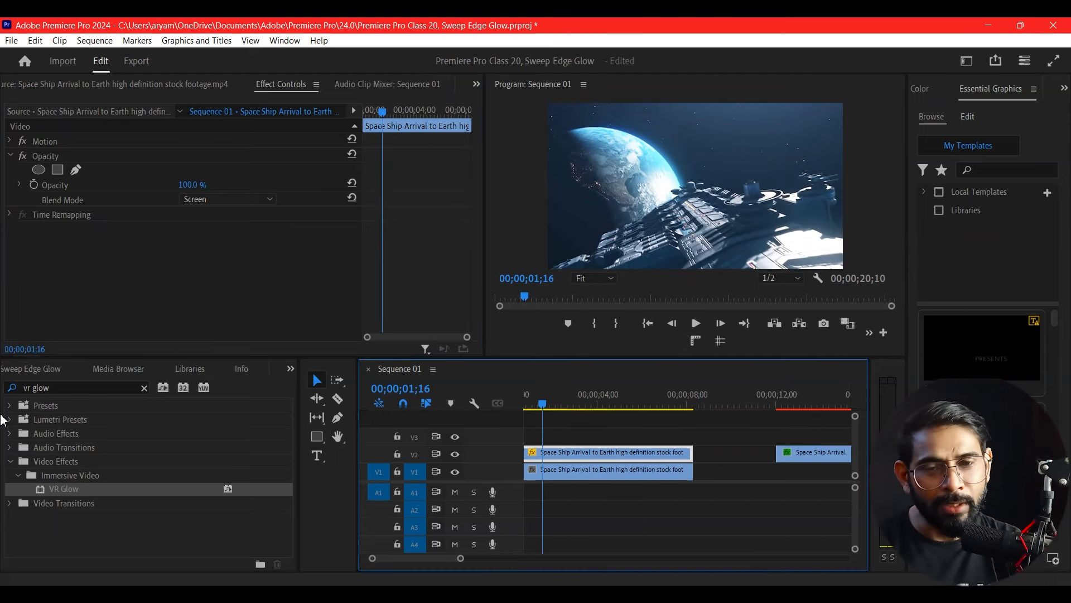
Step: Import the preset file Sweeping_Edge_Glow_Effect.prfpset from the Premiere Pluggins folder into the effect presets
{"action": "left_click", "coordinate": [144, 387]}
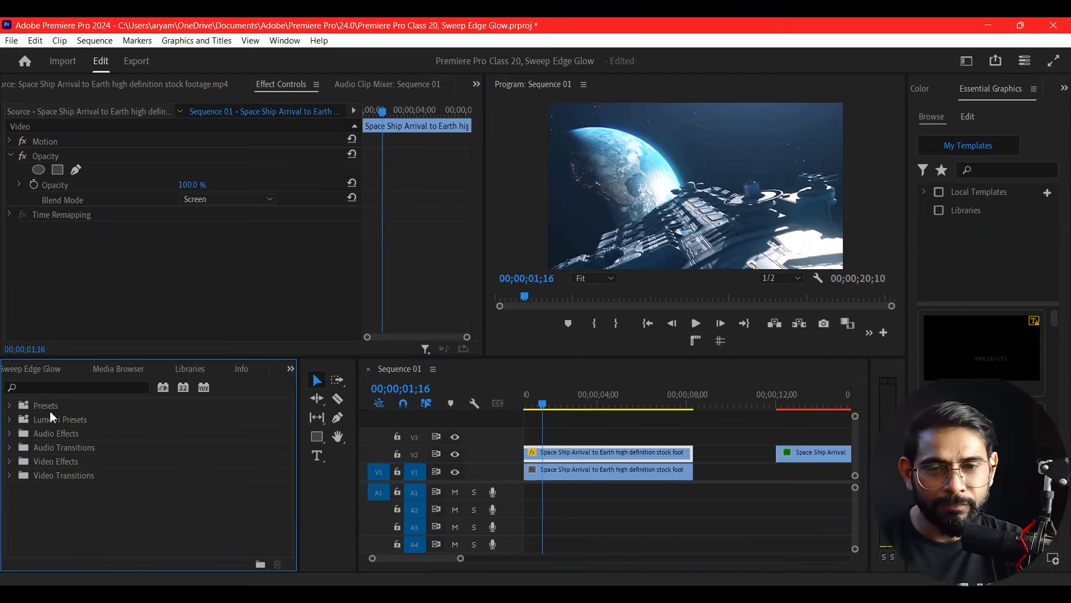
{"action": "left_click", "coordinate": [9, 406]}
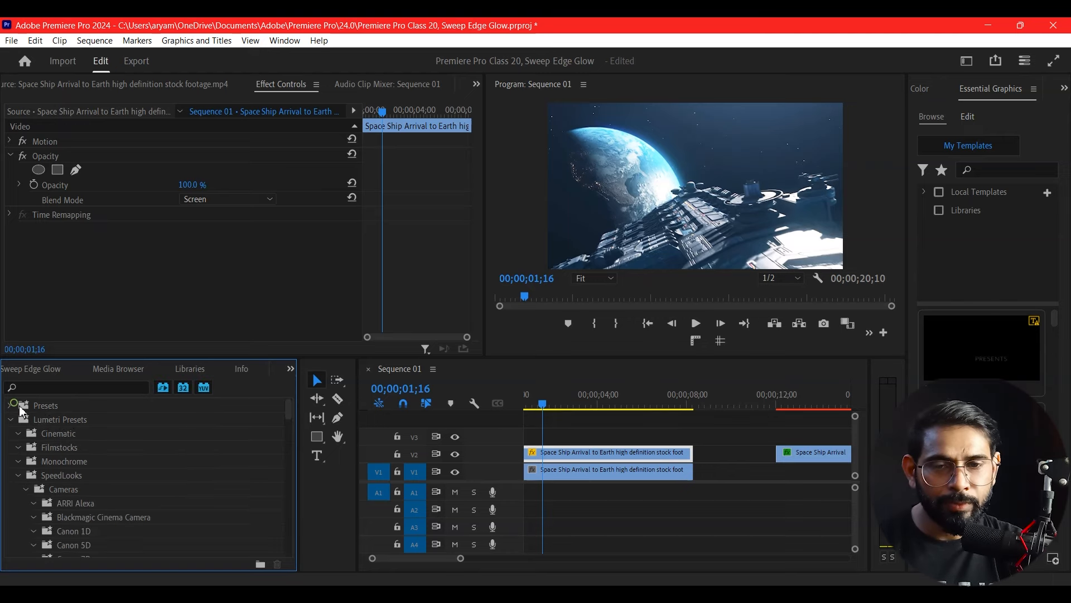
{"action": "left_click", "coordinate": [10, 407]}
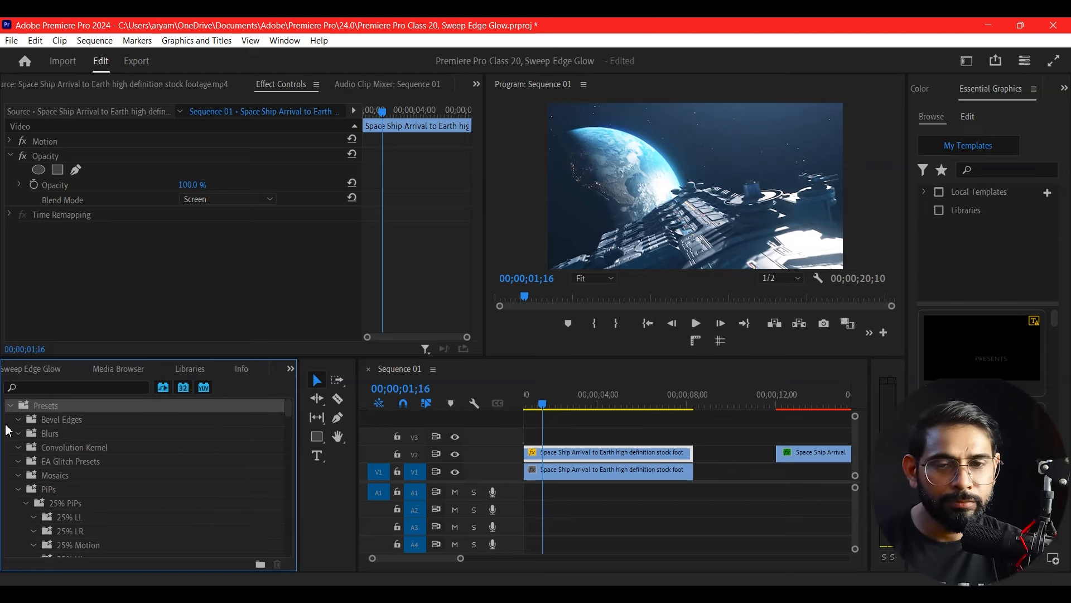
{"action": "right_click", "coordinate": [38, 408]}
{"action": "left_click", "coordinate": [73, 475]}
{"action": "scroll", "coordinate": [144, 303], "scroll_direction": "down", "scroll_amount": 5}
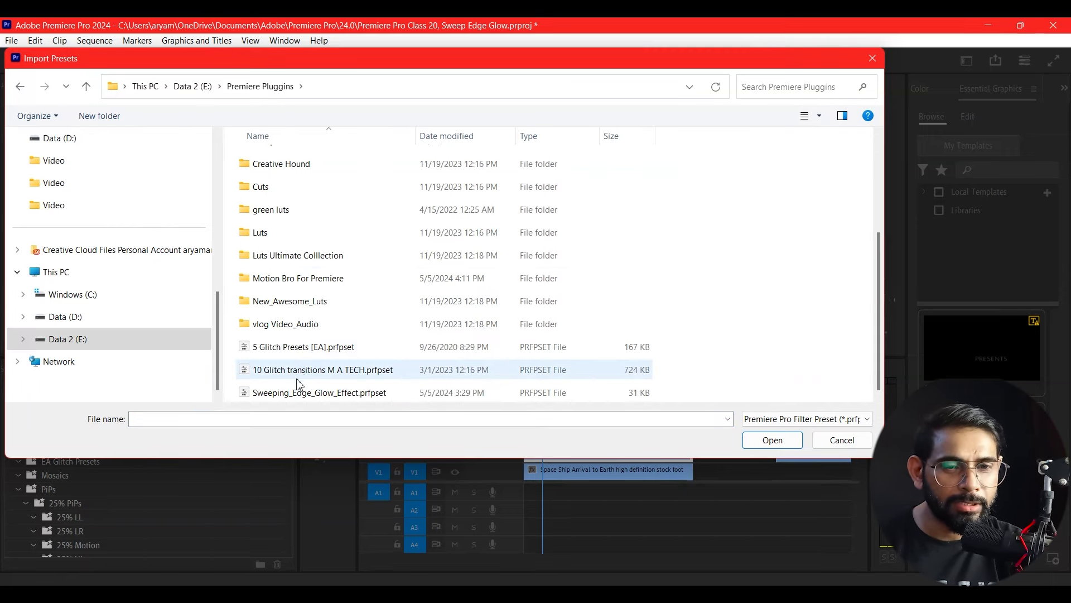
{"action": "double_click", "coordinate": [320, 392]}
Step: Apply the imported Sweeping Edge Glow Effect preset to the Screen-blended clip on V2
{"action": "left_click", "coordinate": [105, 387]}
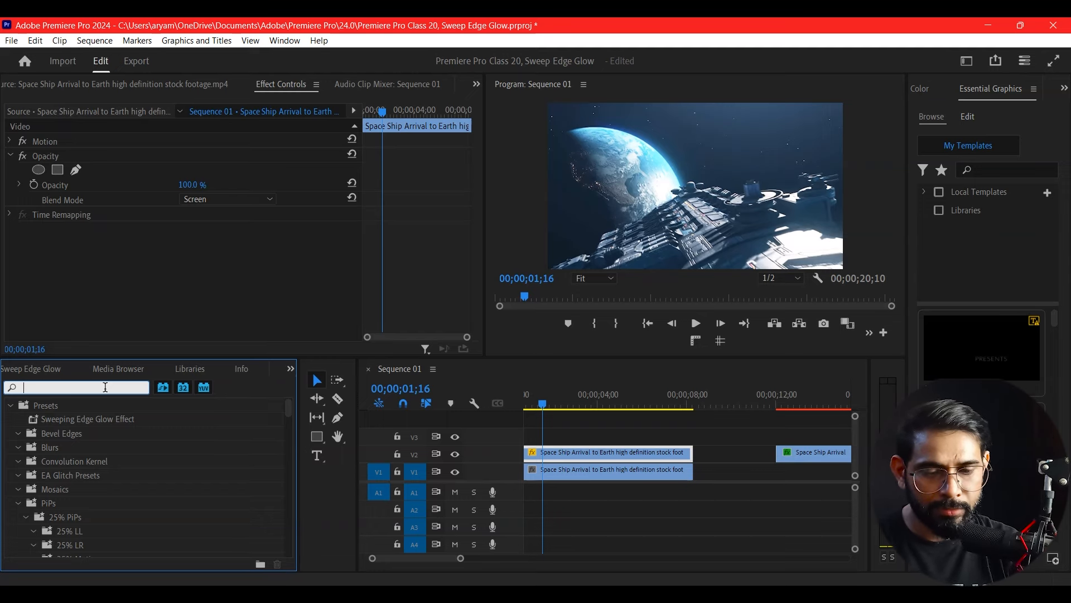
{"action": "type", "text": "sw"}
{"action": "key", "text": "BackSpace"}
{"action": "key", "text": "BackSpace"}
{"action": "key", "text": "BackSpace"}
{"action": "key", "text": "BackSpace"}
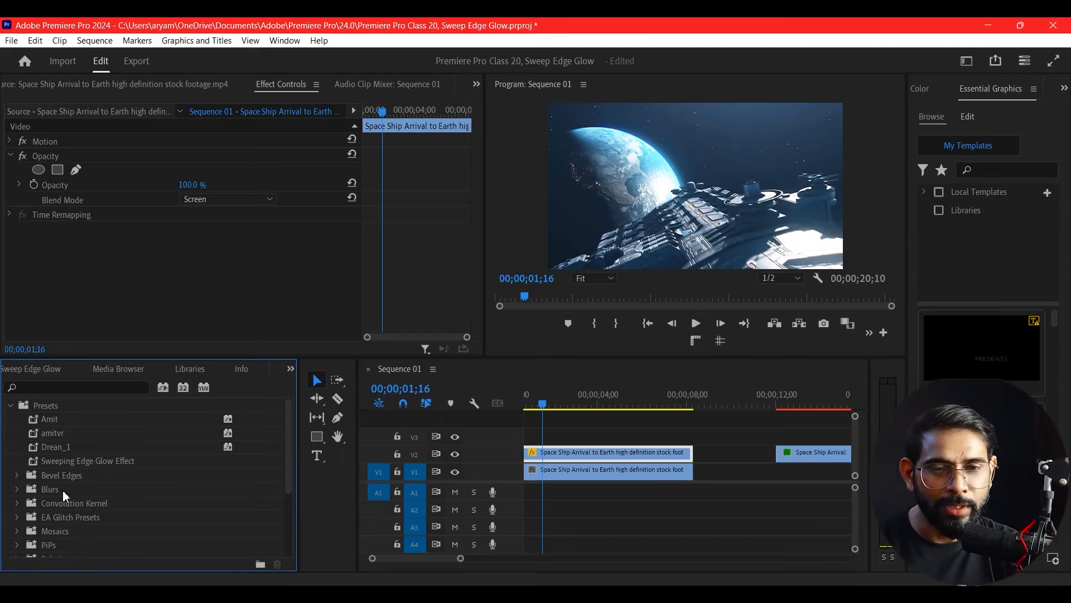
{"action": "left_click_drag", "start_coordinate": [68, 461], "coordinate": [595, 451]}
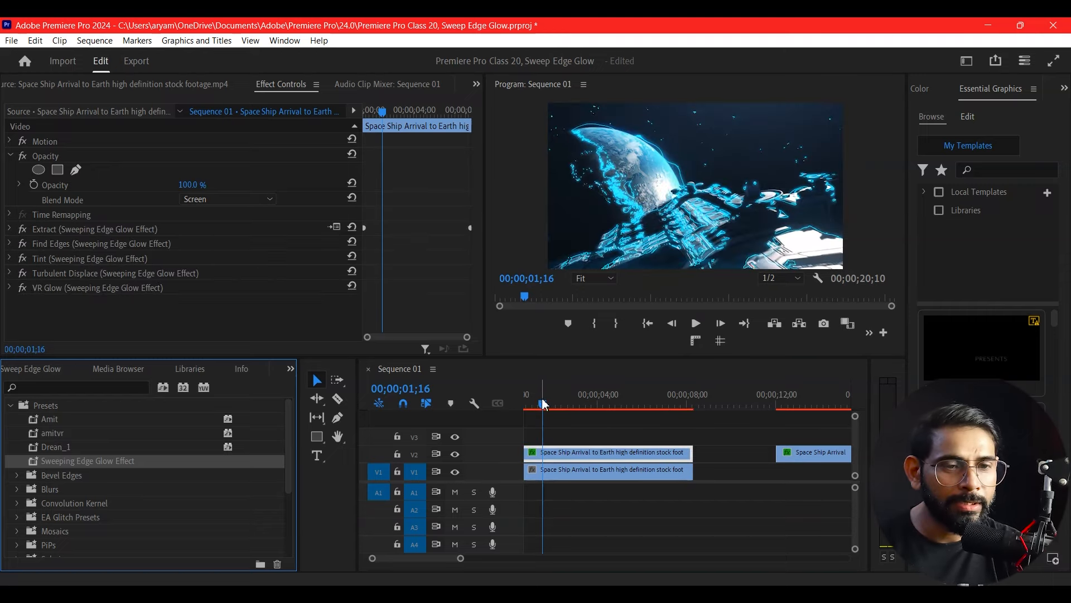
Step: Play the sequence from the start, also in full screen, to review the preset's glow sweep
{"action": "left_click_drag", "start_coordinate": [543, 400], "coordinate": [520, 401]}
{"action": "key", "text": "space"}
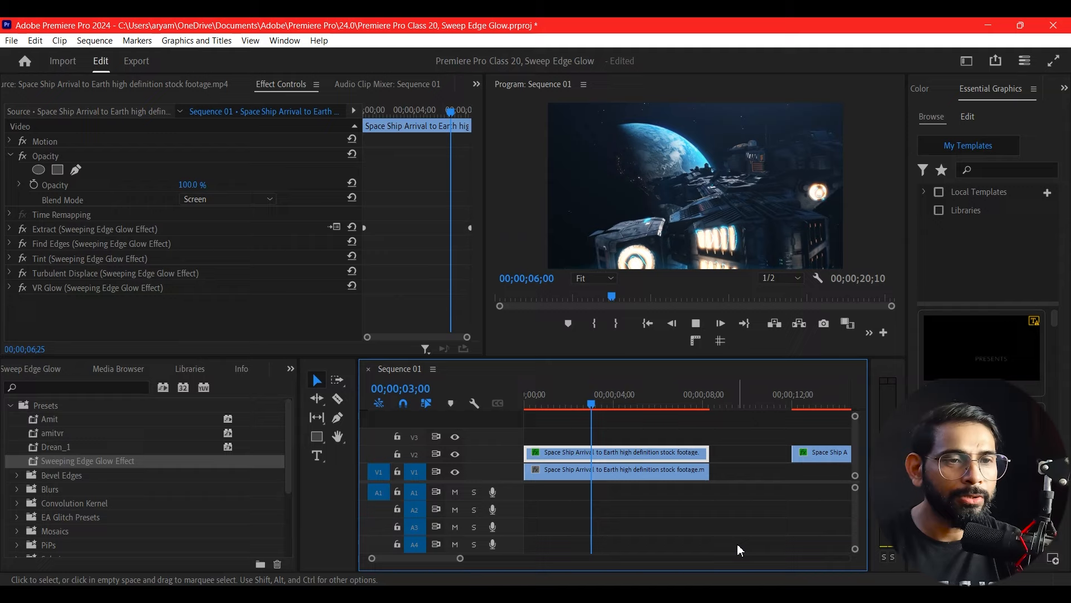
{"action": "left_click_drag", "start_coordinate": [678, 401], "coordinate": [483, 416]}
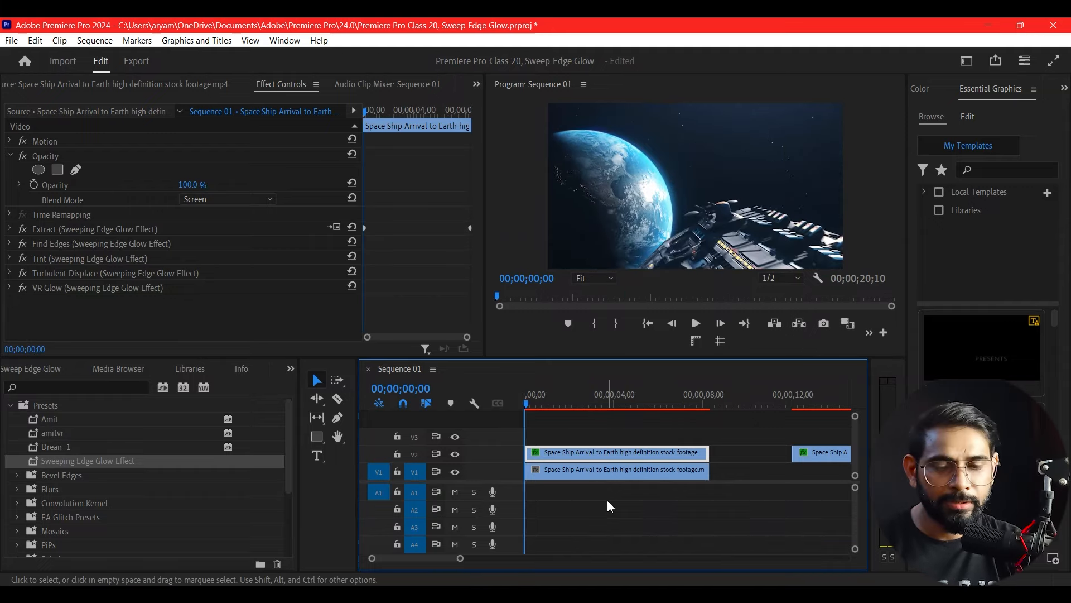
{"action": "key", "text": "ctrl+grave"}
{"action": "key", "text": "space"}
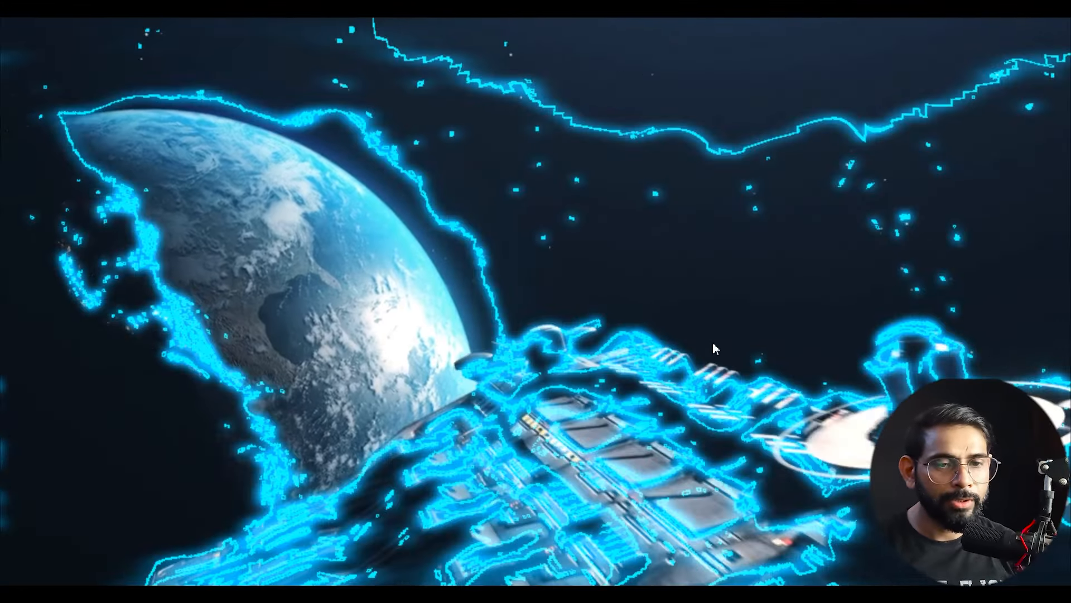
{"action": "key", "text": "space"}
{"action": "key", "text": "ctrl+grave"}
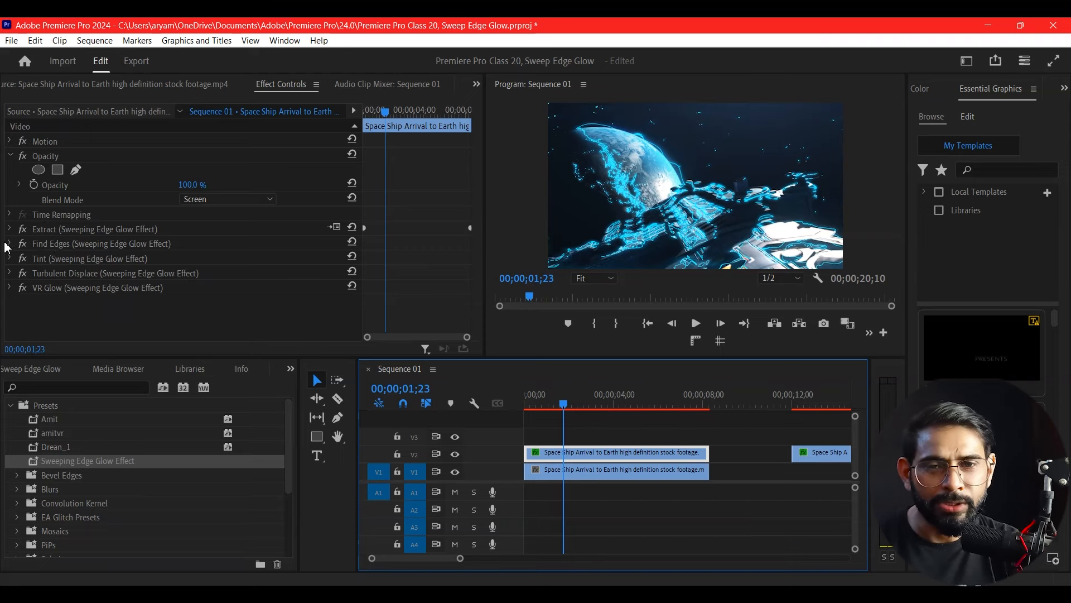
Step: Change the tint color of the preset's VR Glow effect to green
{"action": "left_click", "coordinate": [9, 288]}
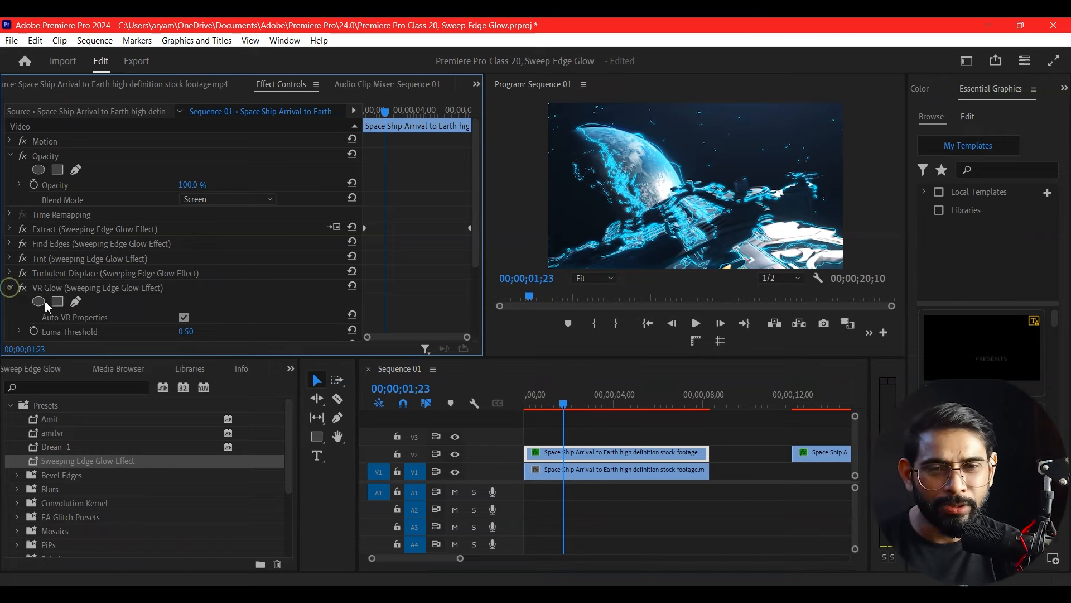
{"action": "left_click", "coordinate": [10, 229]}
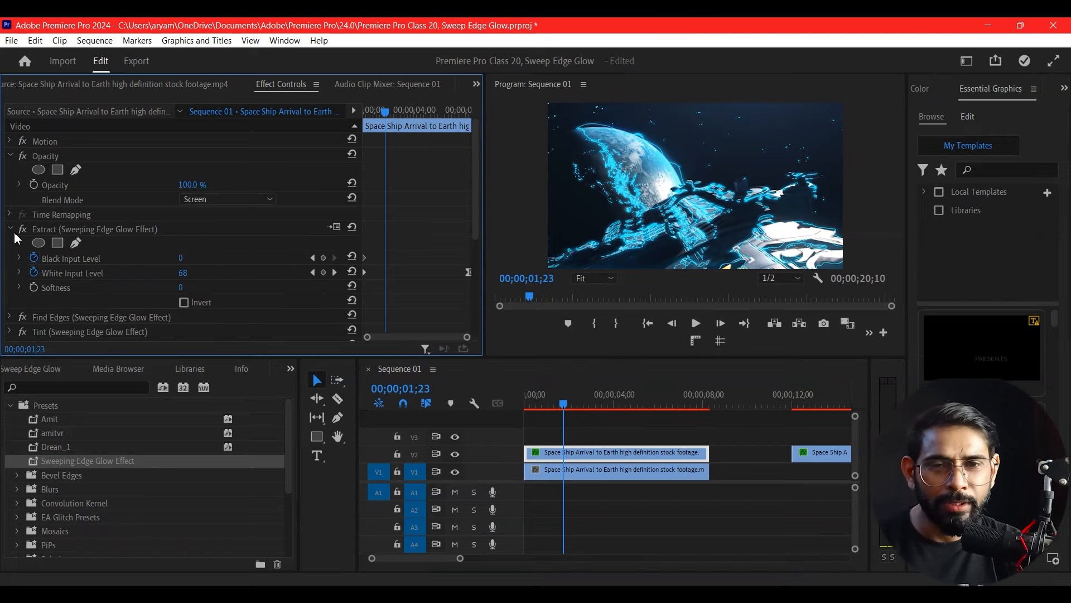
{"action": "left_click", "coordinate": [10, 229]}
{"action": "scroll", "coordinate": [203, 282], "scroll_direction": "down", "scroll_amount": 2}
{"action": "scroll", "coordinate": [202, 278], "scroll_direction": "down", "scroll_amount": 2}
{"action": "left_click", "coordinate": [188, 303]}
{"action": "left_click", "coordinate": [9, 128]}
{"action": "scroll", "coordinate": [45, 249], "scroll_direction": "down", "scroll_amount": 2}
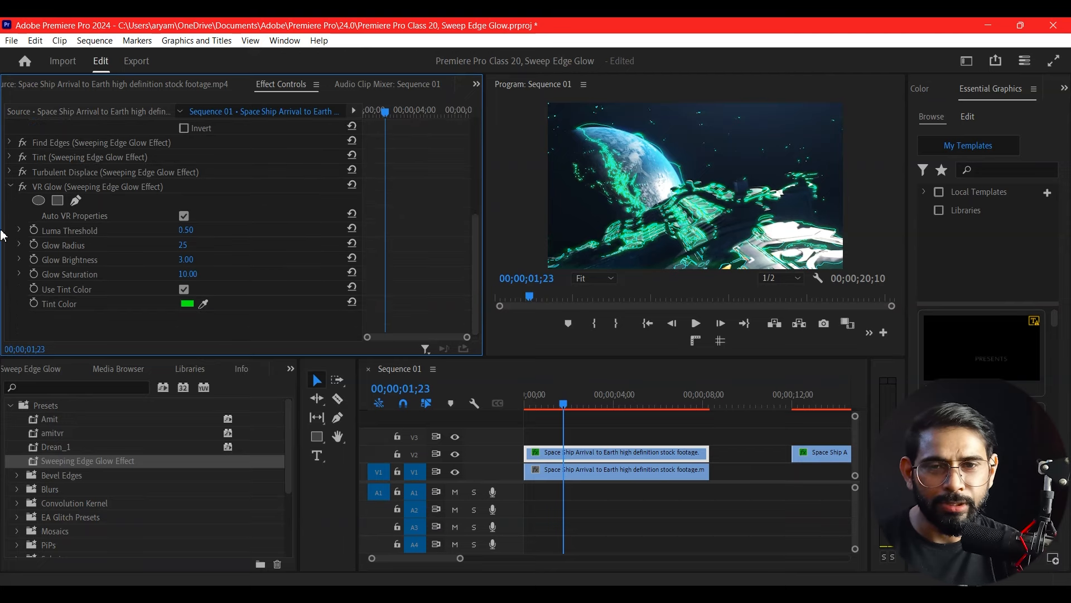